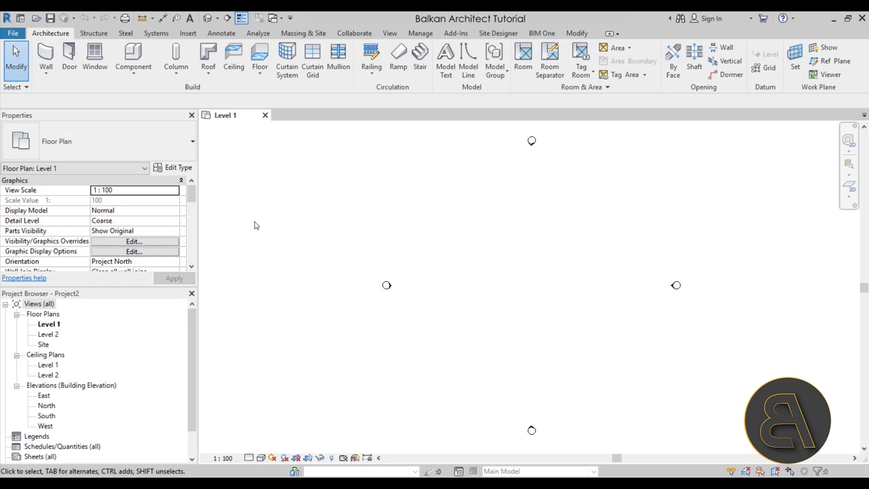
Start placing vertical UC305x305x97 structural columns with their height extending up to Level 2.
middle_click_drag(439, 259, 336, 252)
middle_click_drag(398, 276, 390, 272)
left_click(96, 33)
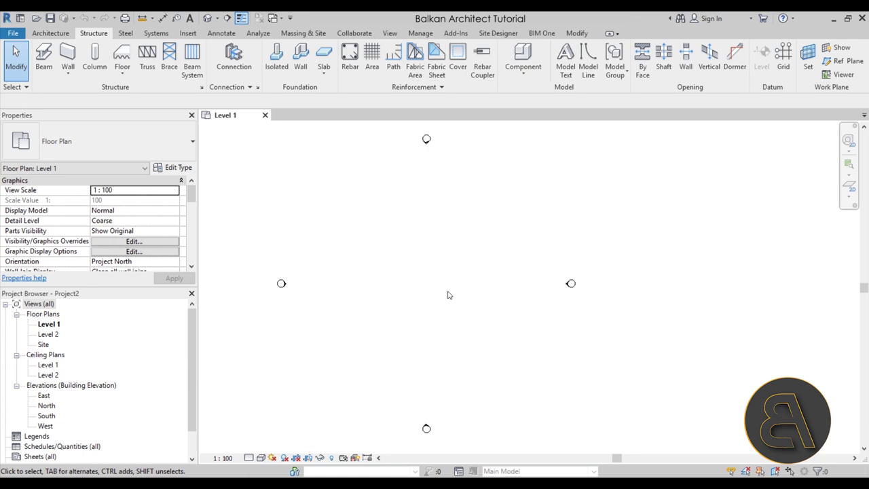
key("c")
key("l")
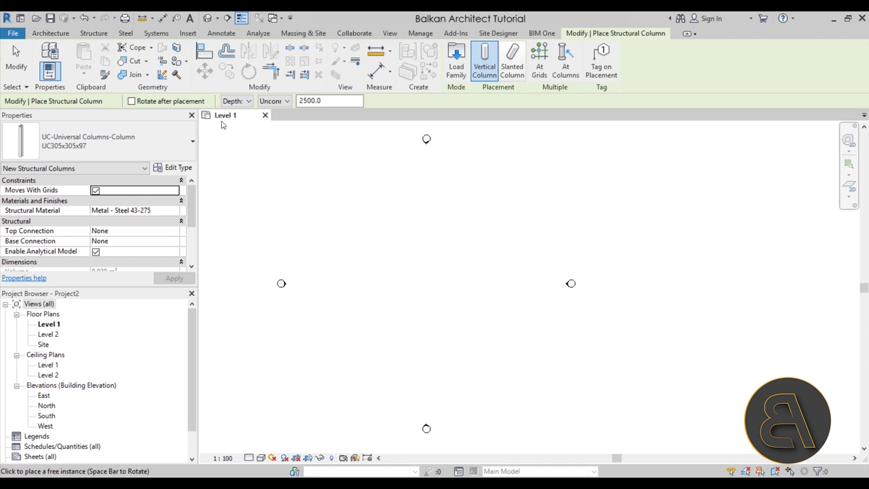
left_click(238, 101)
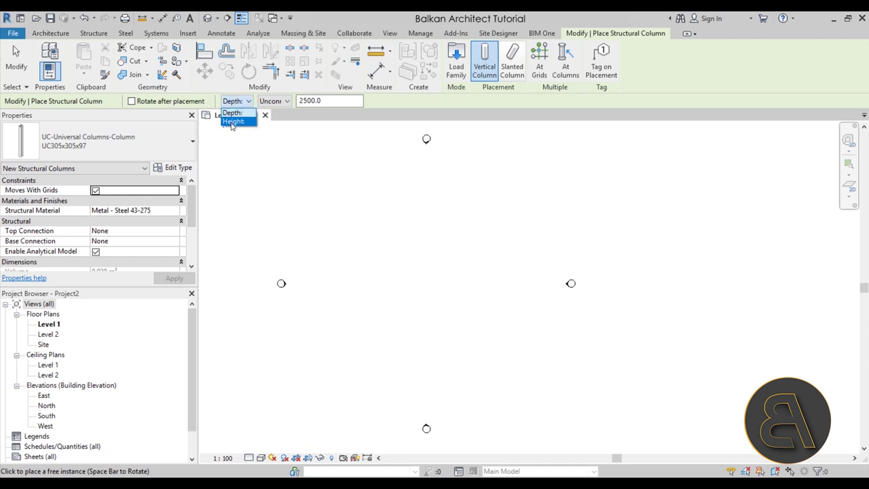
left_click(233, 121)
left_click(272, 101)
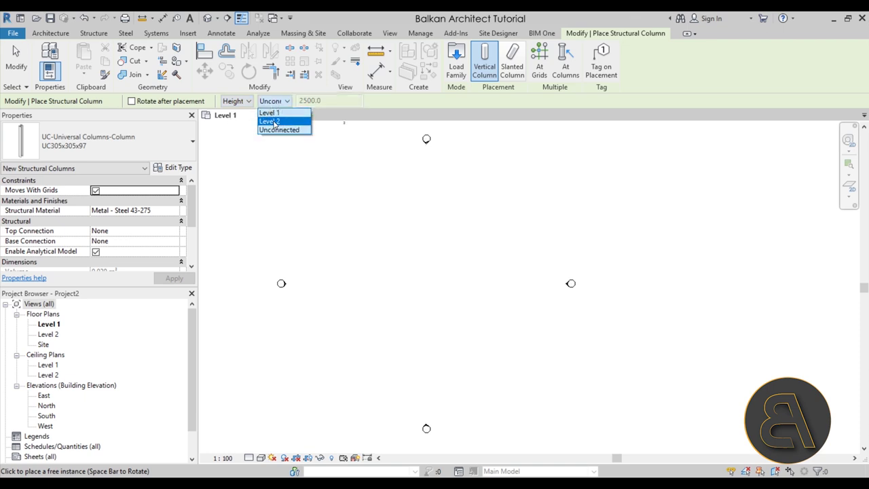
left_click(275, 121)
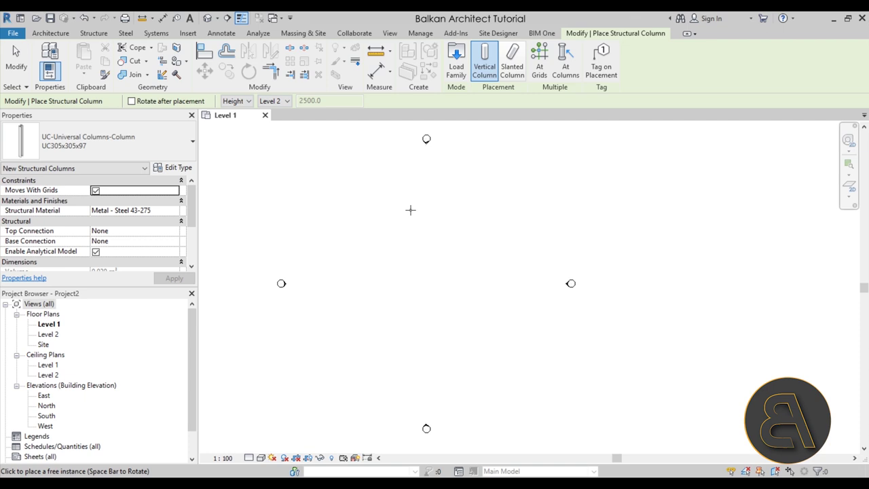
Place two structural columns on Level 1, the second one horizontally aligned with the first.
scroll(383, 278, "up", 3)
scroll(408, 291, "down", 1)
scroll(407, 291, "up", 2)
left_click(385, 288)
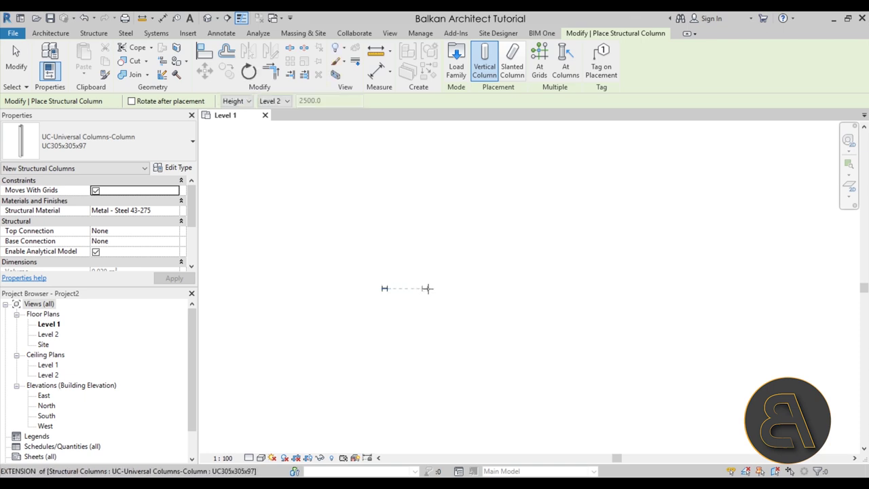
scroll(489, 289, "down", 2)
left_click(520, 289)
key("Escape")
key("Escape")
Move the second column along the horizontal alignment to about 10900 mm from the first column.
scroll(521, 291, "up", 3)
left_click(514, 285)
scroll(478, 309, "down", 2)
scroll(478, 309, "up", 2)
left_click_drag(466, 301, 481, 314)
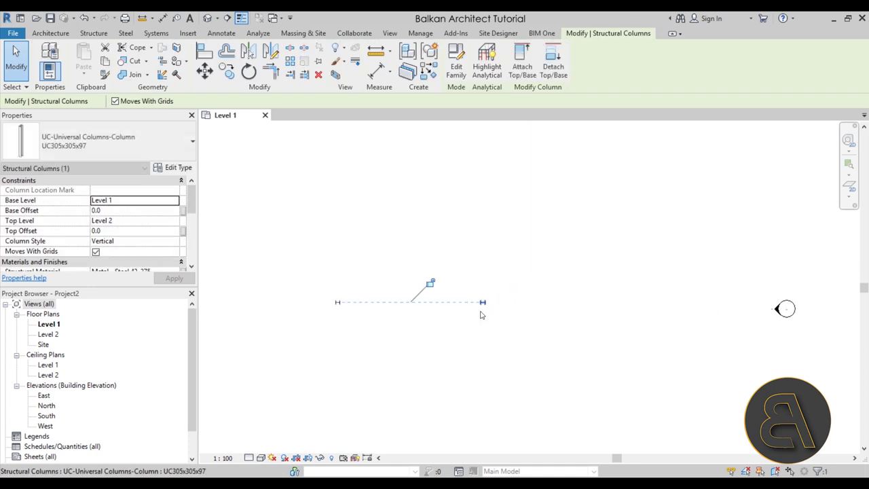
left_click(466, 330)
scroll(332, 300, "up", 2)
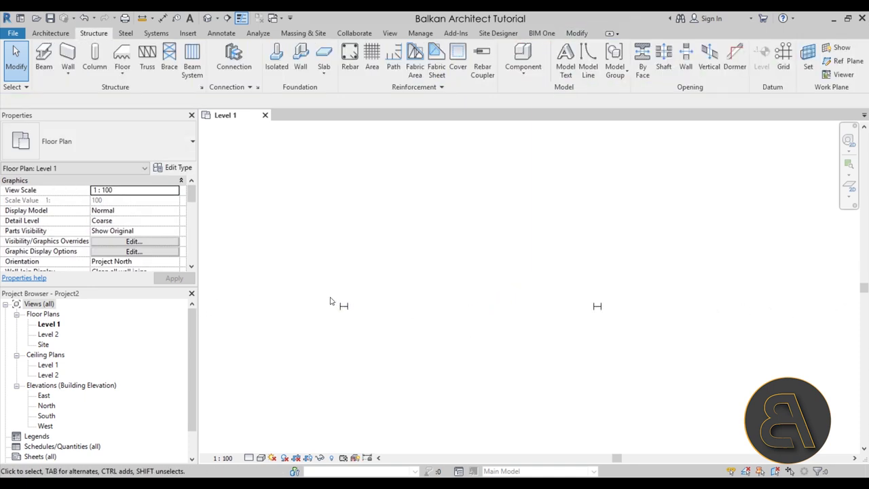
Measure the centre-to-centre distance between the two columns.
left_click(142, 18)
left_click(343, 306)
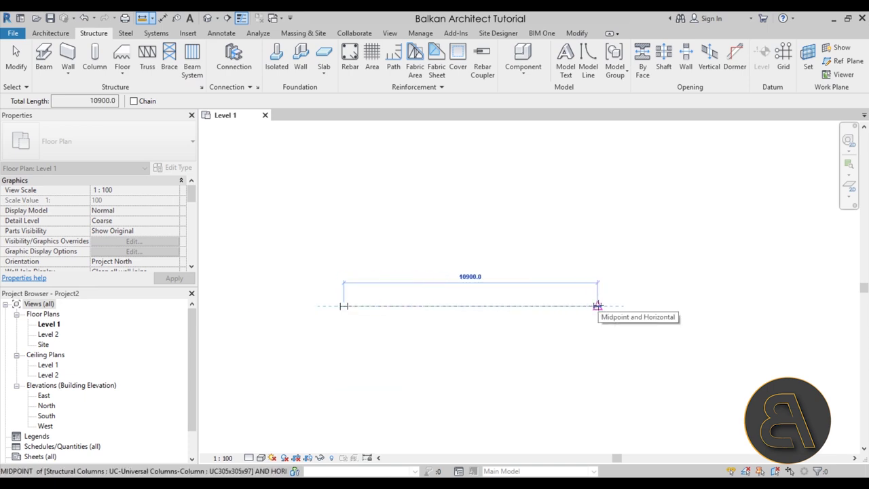
key("Escape")
key("Escape")
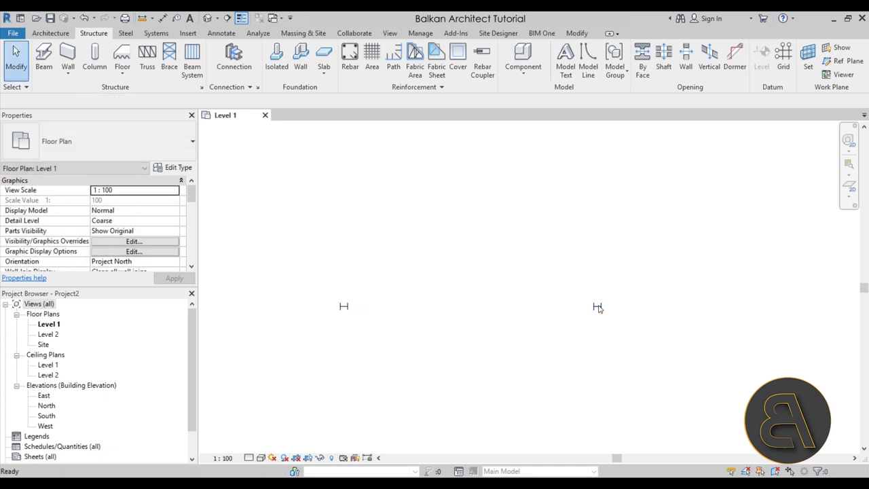
Move the second column farther out to about 13914 mm from the first and measure the spacing again.
left_click_drag(598, 306, 668, 305)
key("Escape")
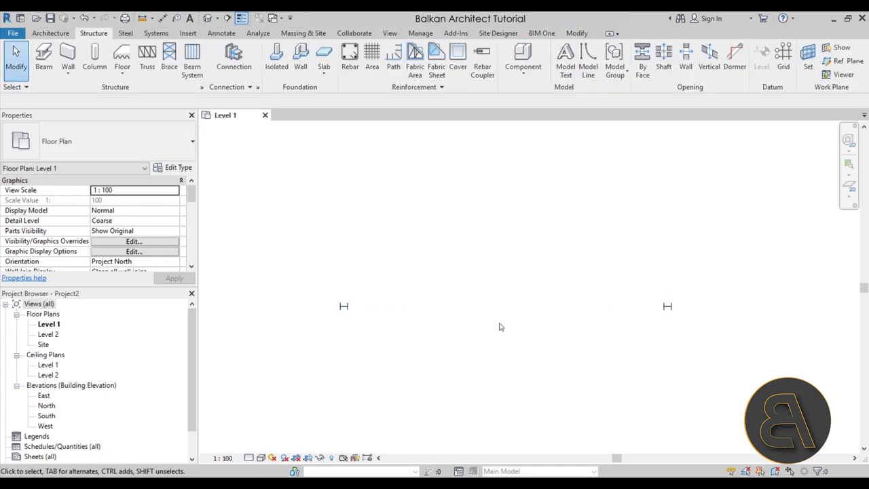
left_click(142, 19)
left_click(344, 307)
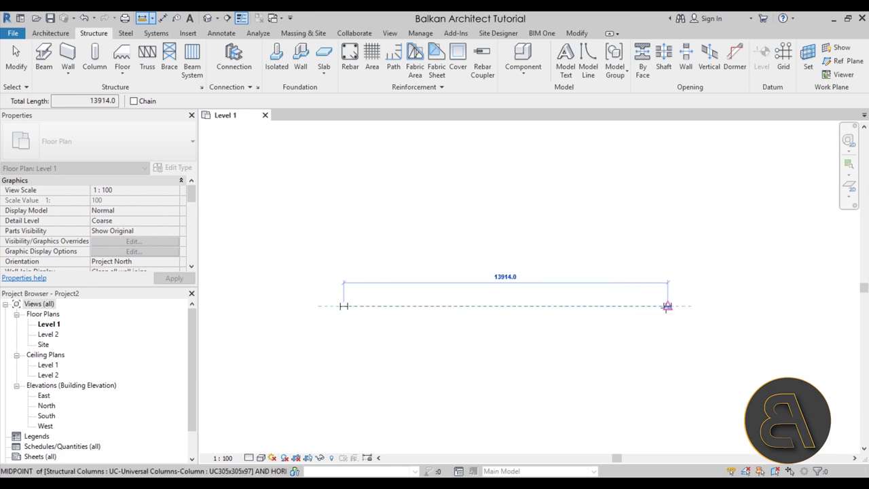
key("Escape")
key("Escape")
middle_click_drag(611, 342, 582, 326)
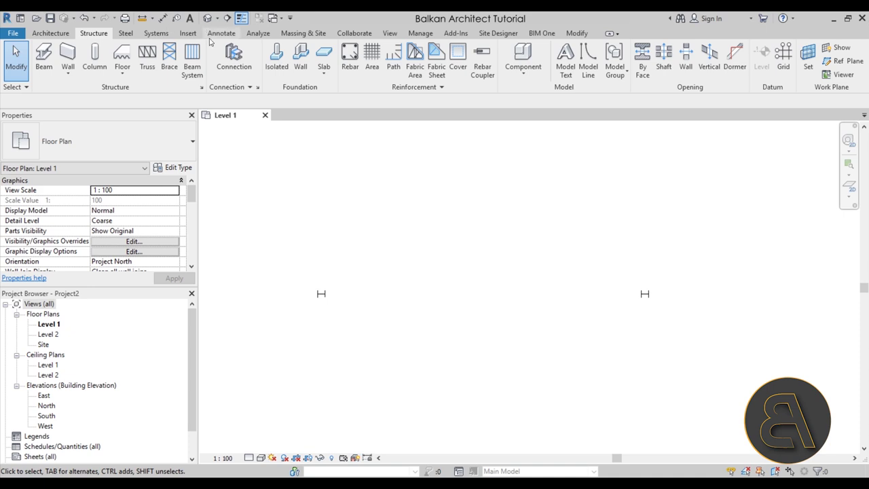
Add an aligned dimension between the two columns' centres, with its dimension line above them.
left_click(164, 23)
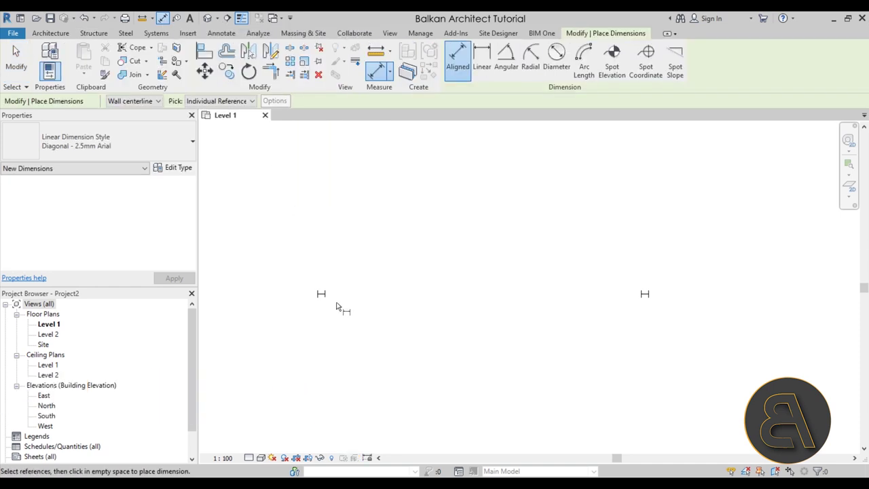
left_click(321, 298)
left_click(645, 296)
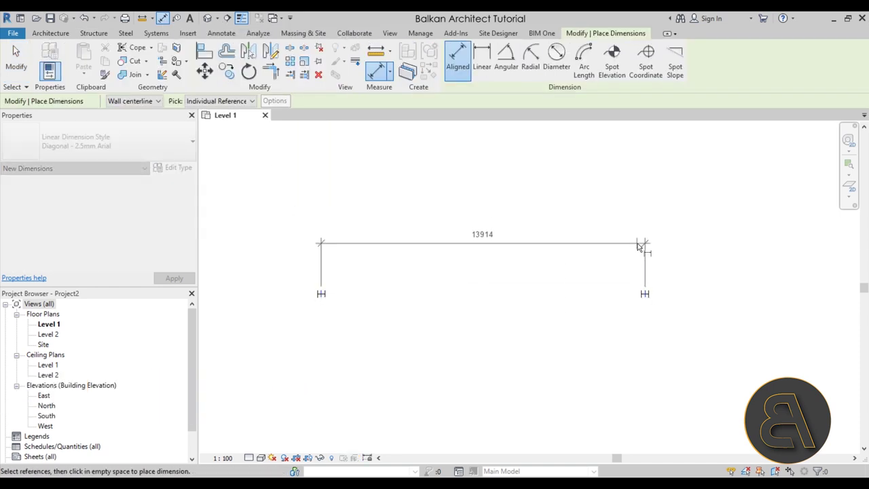
left_click(644, 233)
key("Escape")
key("Escape")
Set the spacing between the two columns to 12000 mm by changing the dimension for the second column.
left_click(644, 289)
left_click(482, 222)
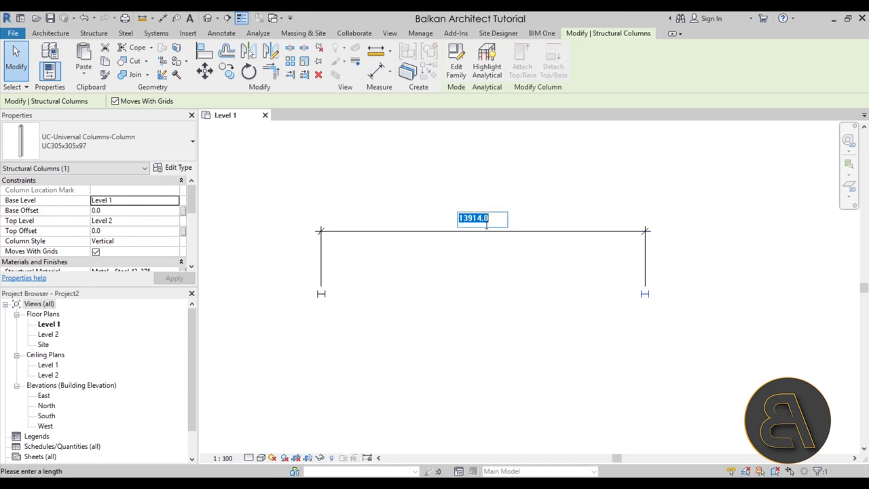
type("12000")
key("Return")
left_click(485, 302)
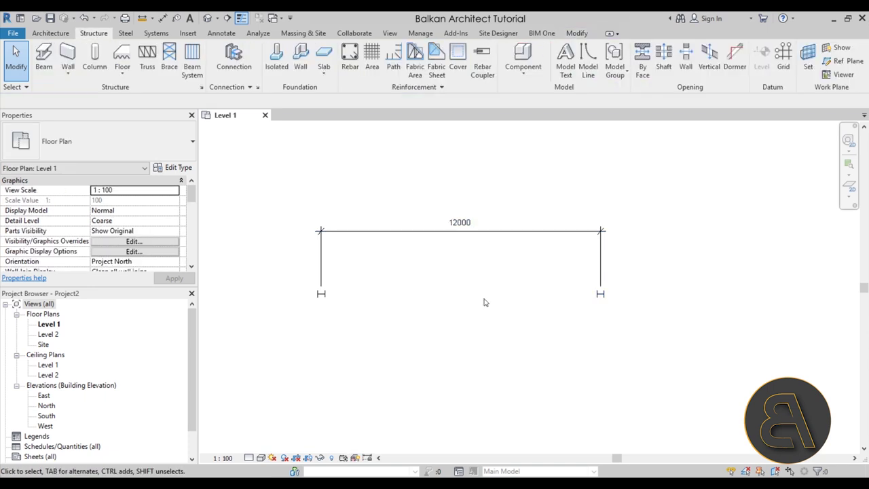
Check the columns and levels in the default 3D view, and open the Level 2 floor plan.
left_click(208, 19)
middle_click_drag(509, 320, 499, 281, "shift")
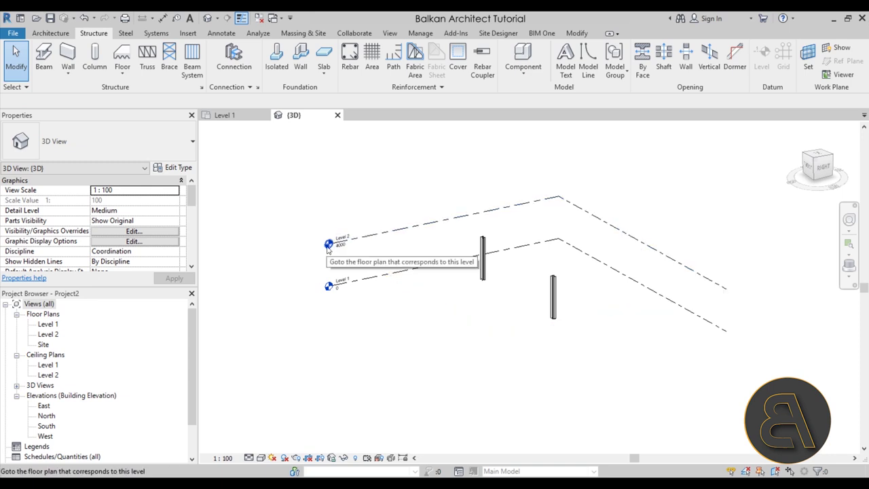
double_click(327, 251)
scroll(554, 281, "up", 2)
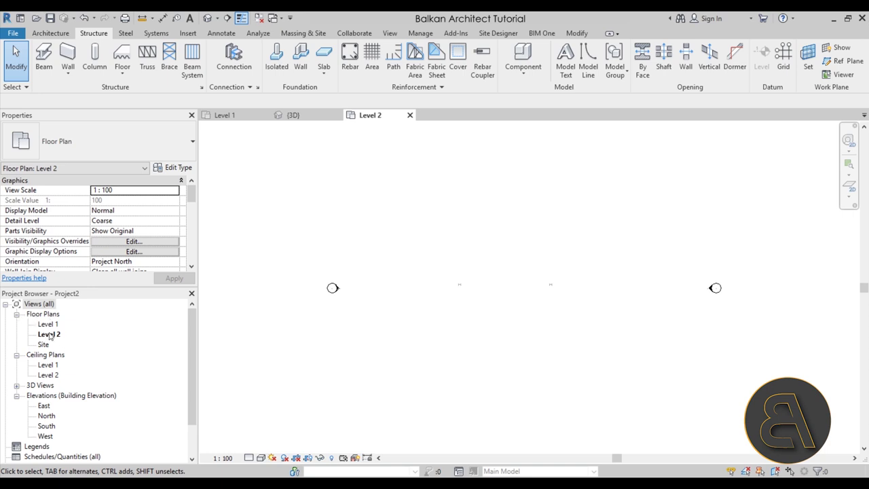
scroll(503, 293, "up", 4)
Set the detail level of the Level 2 floor plan to Fine.
left_click(249, 458)
left_click(263, 446)
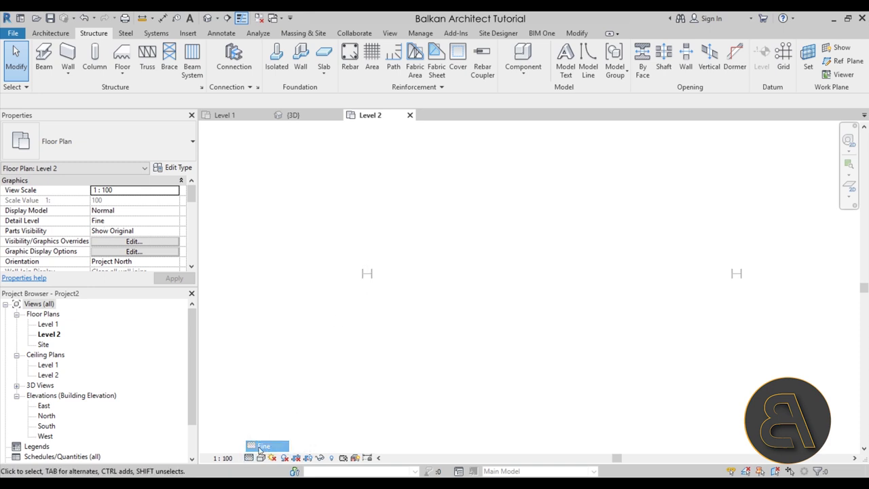
scroll(367, 275, "up", 5)
scroll(251, 324, "down", 5)
middle_click_drag(281, 324, 394, 294)
scroll(388, 293, "down", 3)
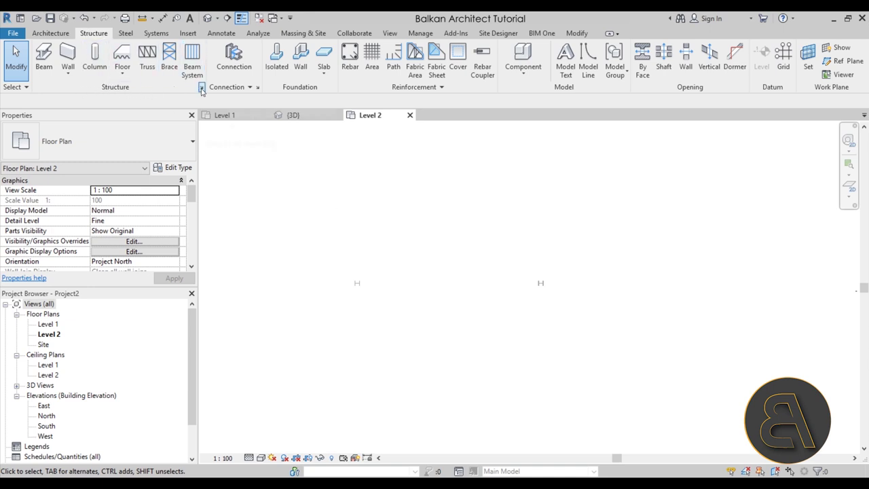
Start the Truss command, agree to load a truss family and open the Structural Trusses folder of the US Metric library.
left_click(148, 68)
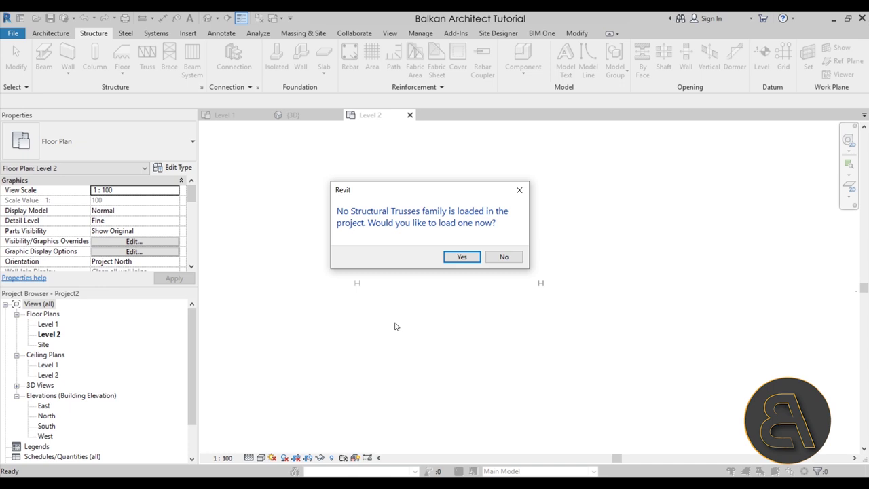
left_click(462, 257)
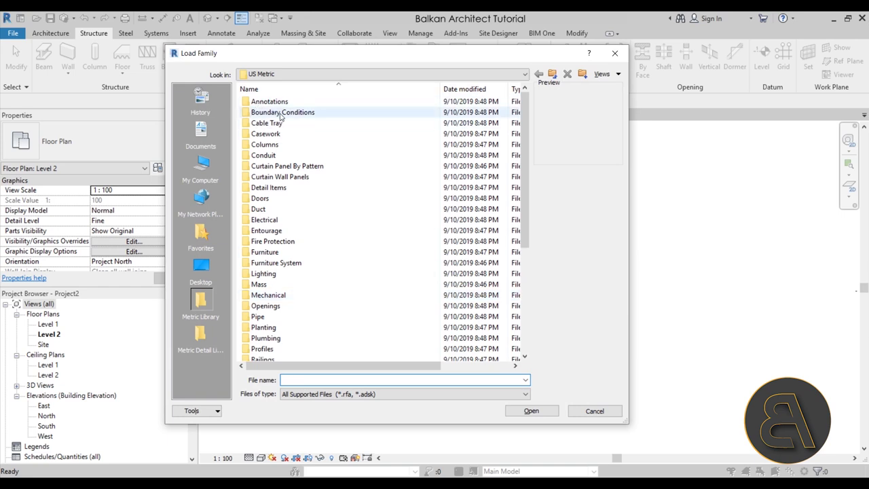
left_click_drag(525, 164, 526, 181)
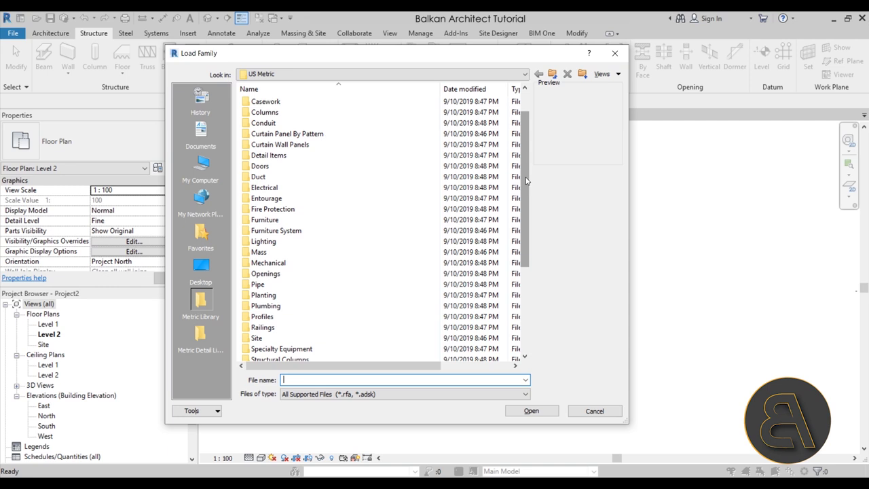
scroll(299, 272, "down", 5)
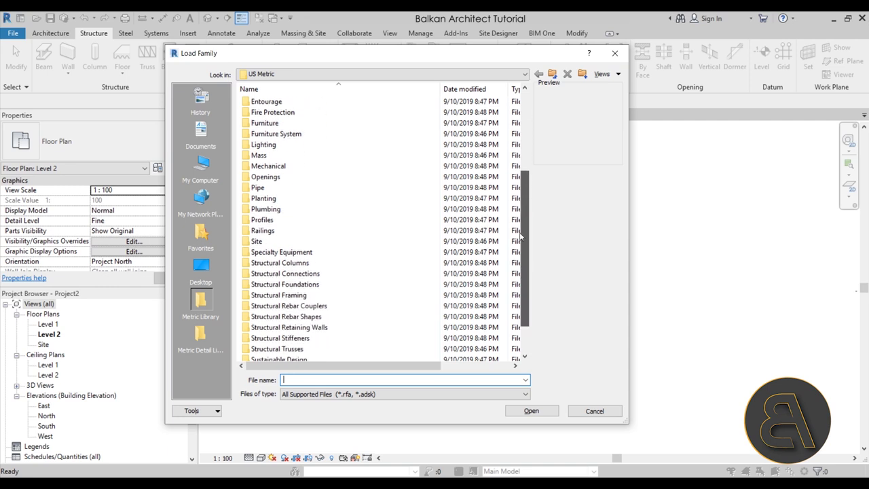
left_click(326, 308)
double_click(292, 310)
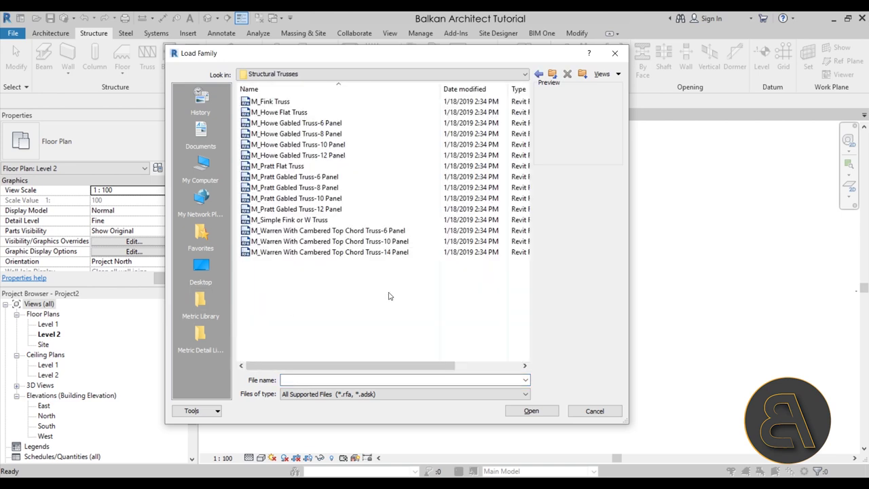
Look through the previews of the available truss families, beginning with M_Fink Truss.
left_click(280, 105)
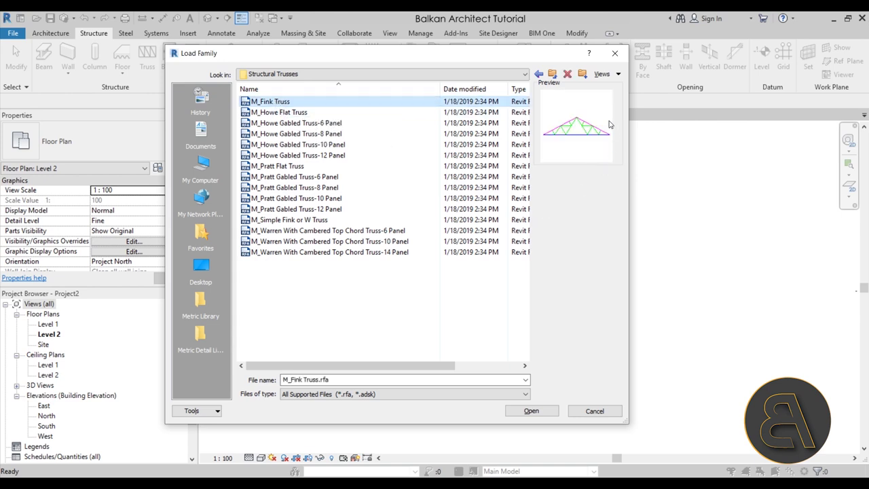
key("Down")
key("Down")
key("Down")
key("Down")
key("Down")
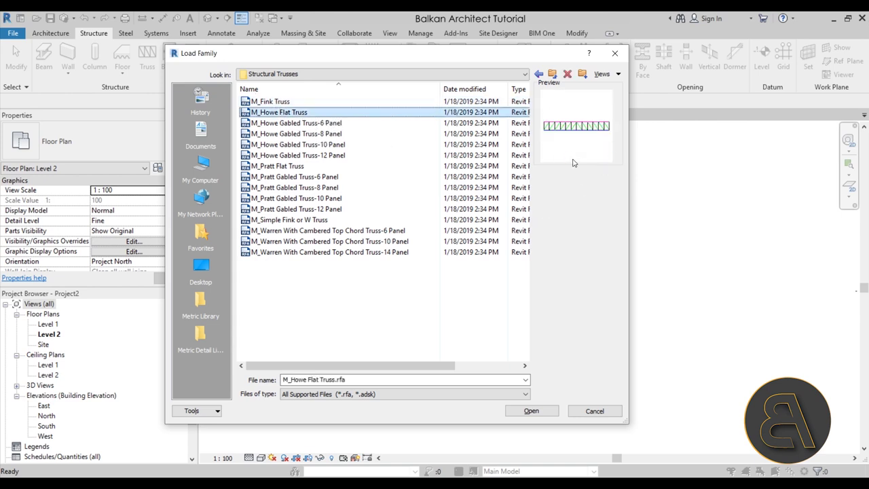
key("Down")
key("Down")
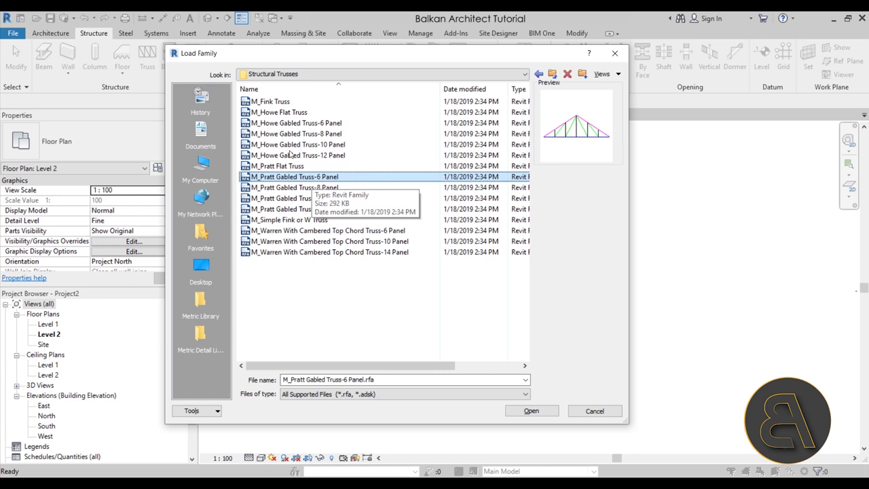
Compare the previews of the Howe and Pratt 6-panel gabled trusses, and load M_Pratt Gabled Truss-6 Panel.
left_click(275, 124)
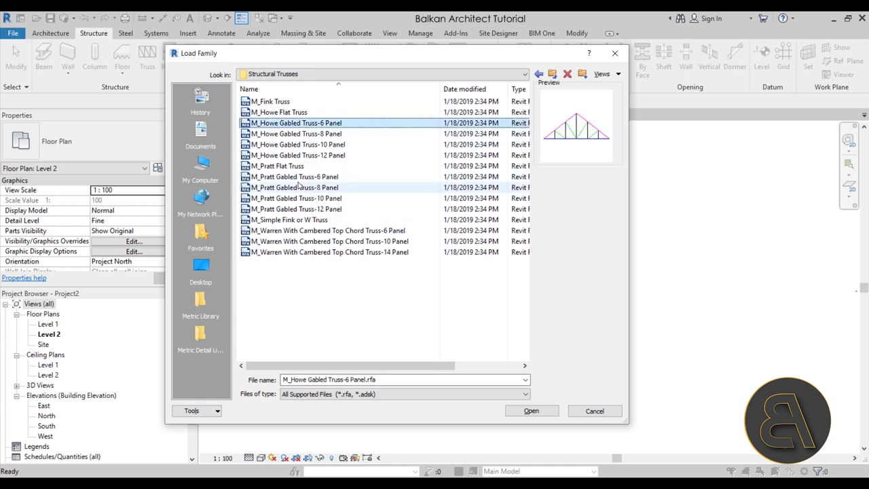
left_click(279, 177)
left_click(305, 124)
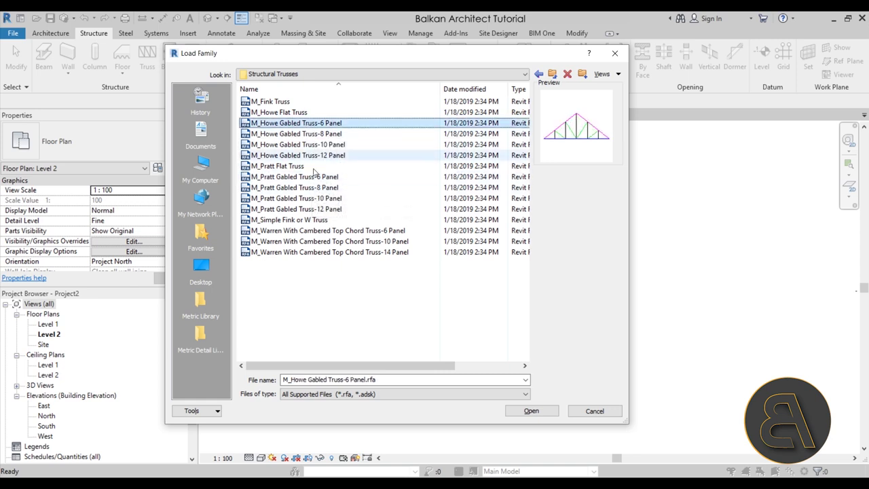
left_click(313, 178)
left_click(530, 411)
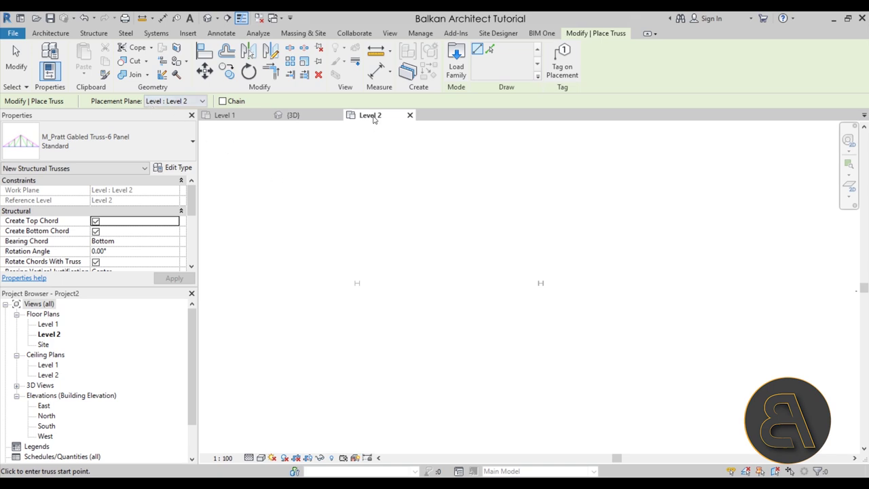
scroll(362, 290, "up", 3)
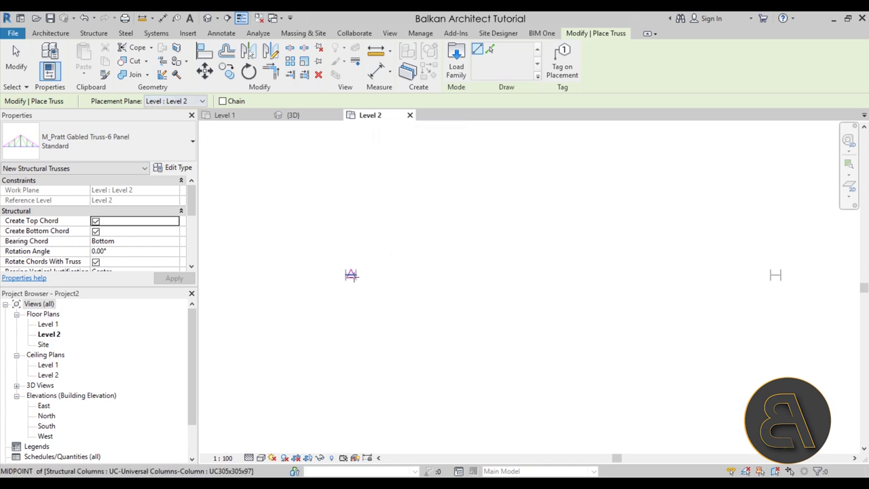
left_click(350, 275)
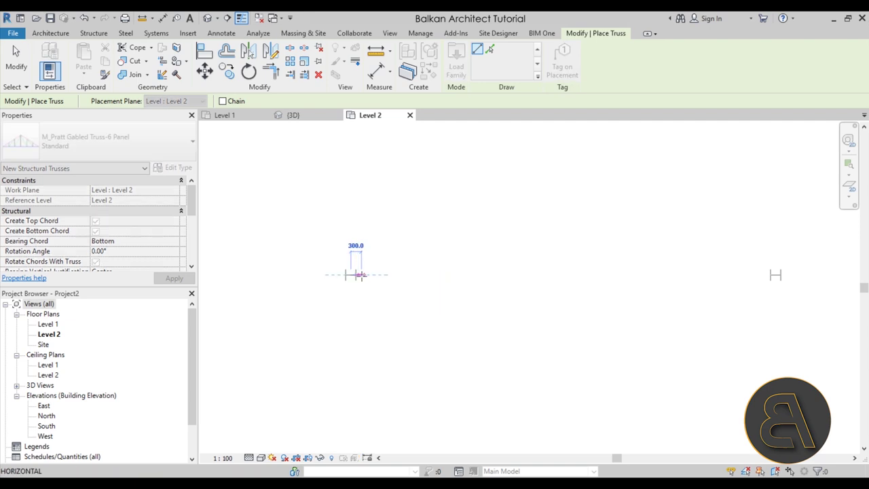
key("Escape")
Place the Pratt gabled truss from the outer flange of the left column to the outer flange of the right column.
scroll(341, 275, "up", 3)
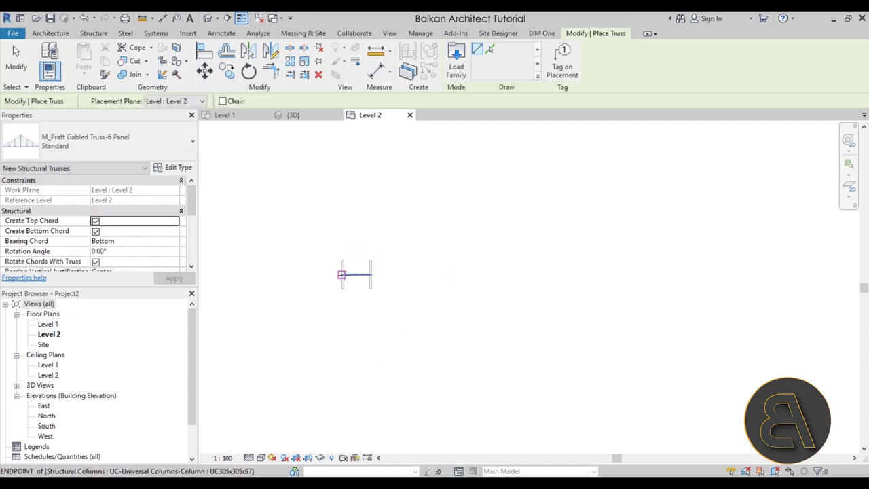
left_click(345, 274)
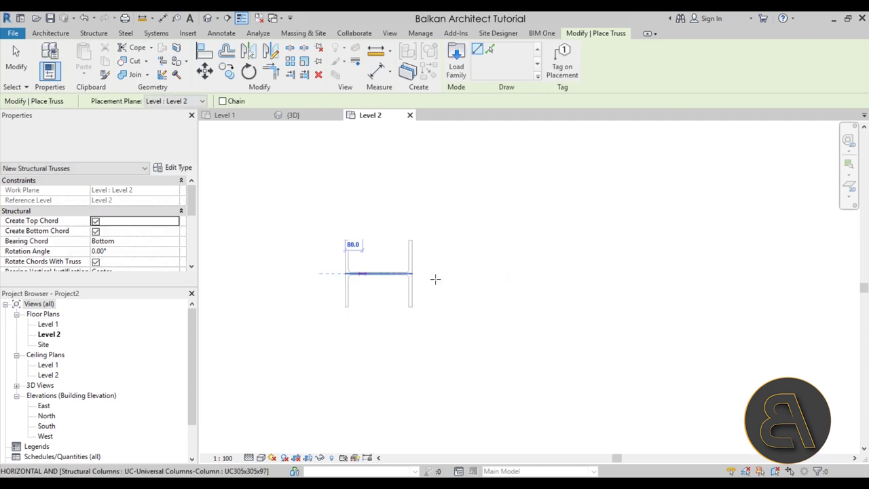
middle_click_drag(578, 287, 229, 285)
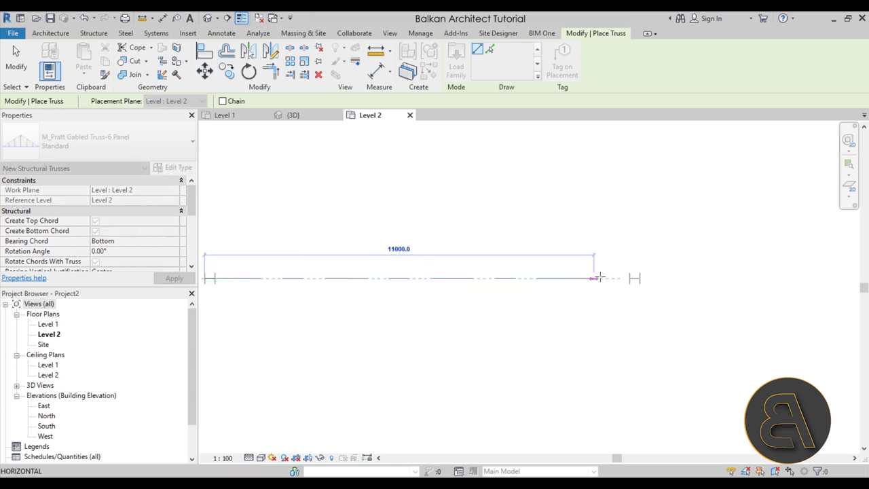
left_click(741, 285)
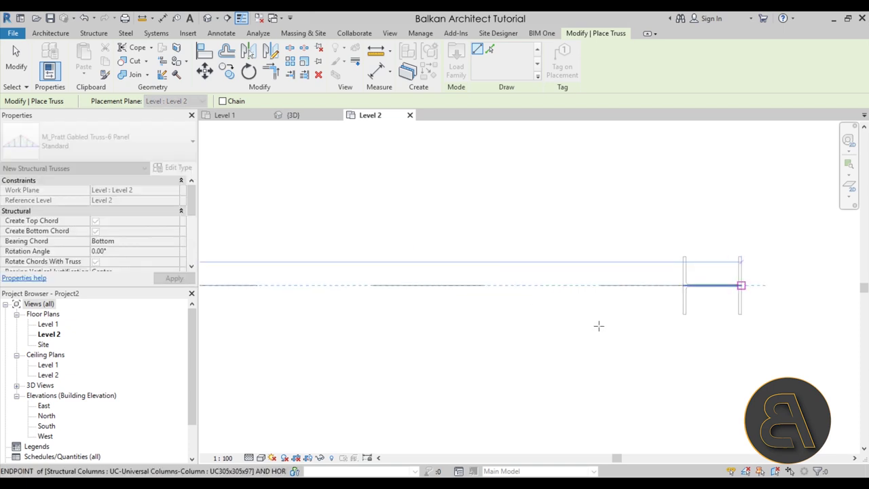
scroll(521, 197, "down", 5)
key("Escape")
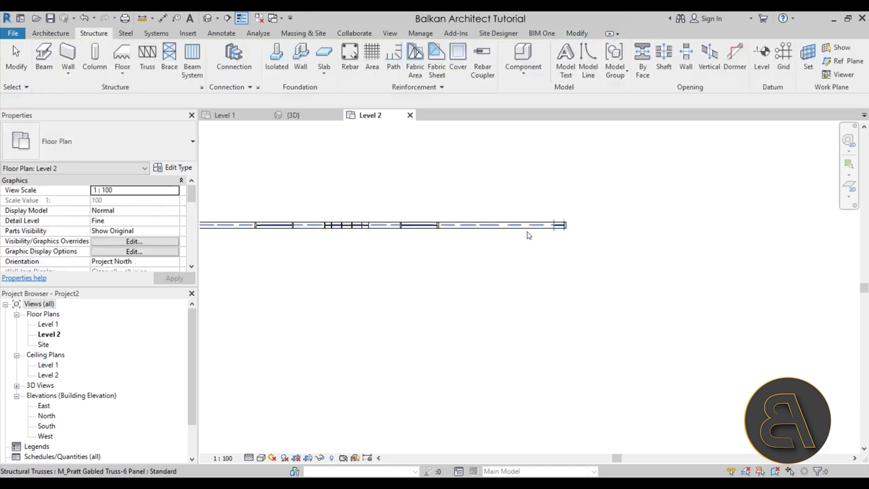
scroll(520, 247, "up", 1)
middle_click_drag(520, 261, 480, 280)
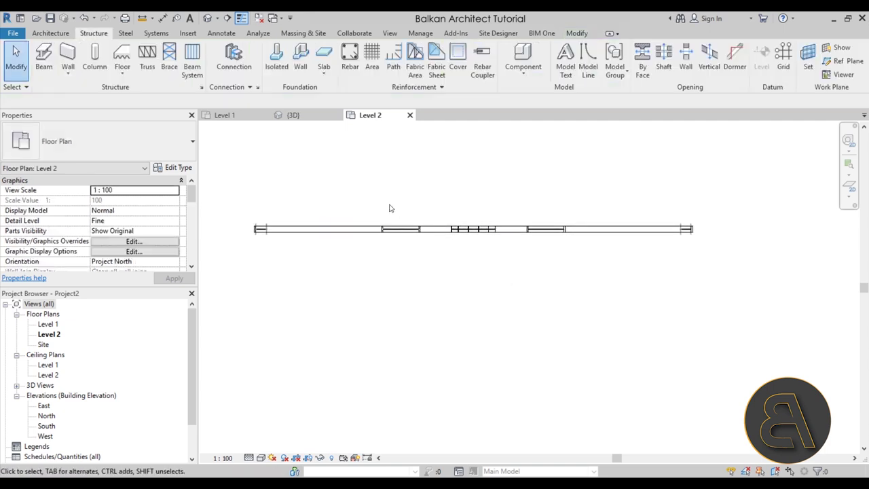
Examine the placed truss and its supporting columns in the 3D view, looking closely at the chords and web members.
left_click(290, 115)
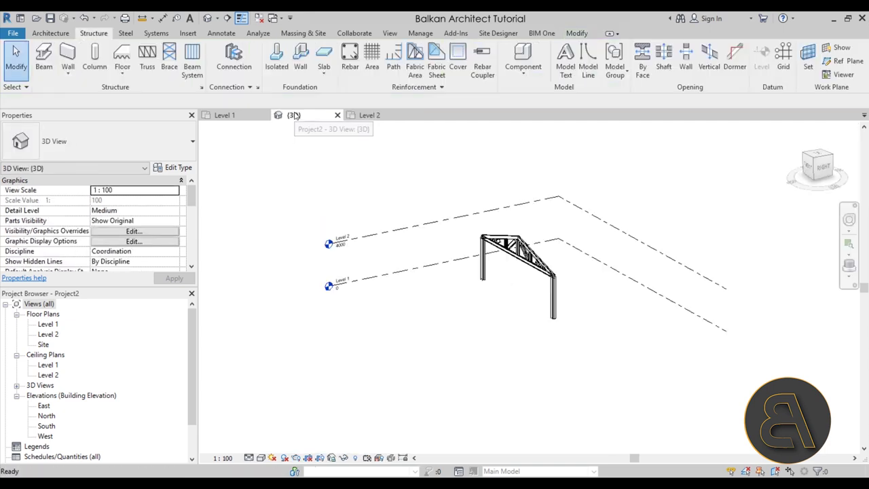
middle_click_drag(550, 385, 435, 292, "shift")
scroll(620, 357, "up", 4)
scroll(272, 306, "up", 3)
scroll(362, 253, "down", 3)
middle_click_drag(362, 252, 367, 235, "shift")
scroll(364, 234, "up", 3)
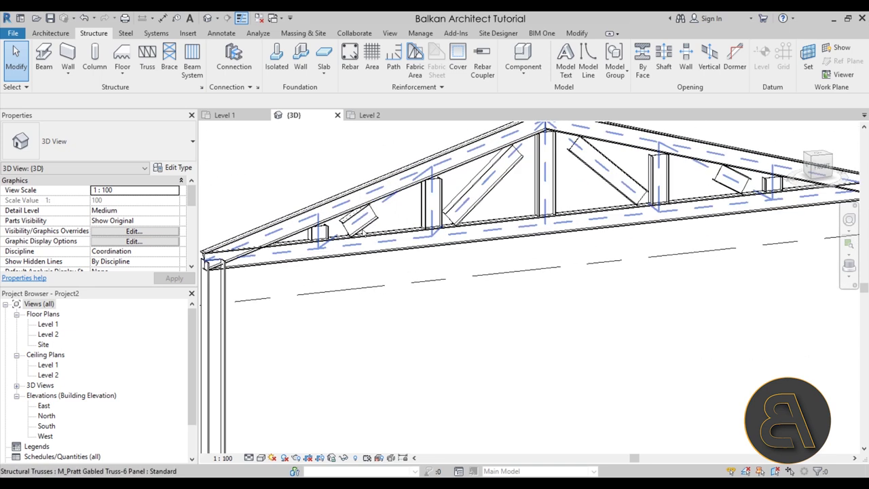
Start the Beam command in the Level 2 plan to check which beam types are loaded, and leave it without placing a beam.
left_click(370, 116)
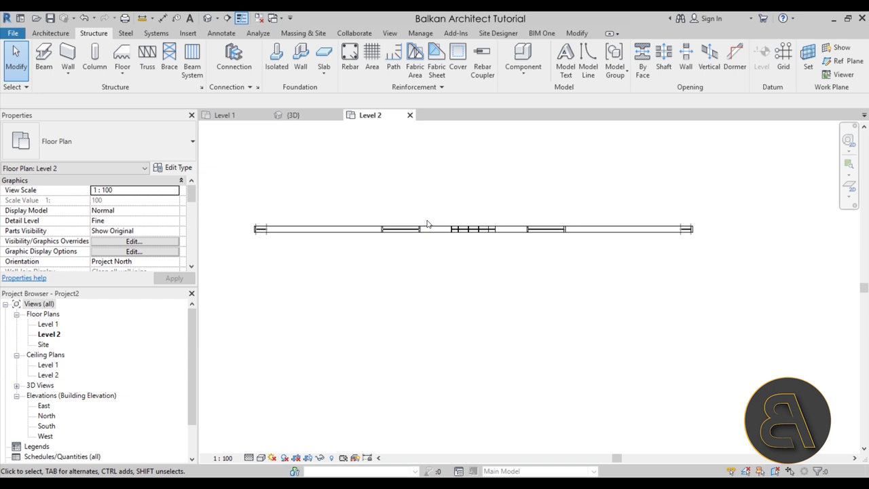
left_click(44, 59)
left_click(123, 152)
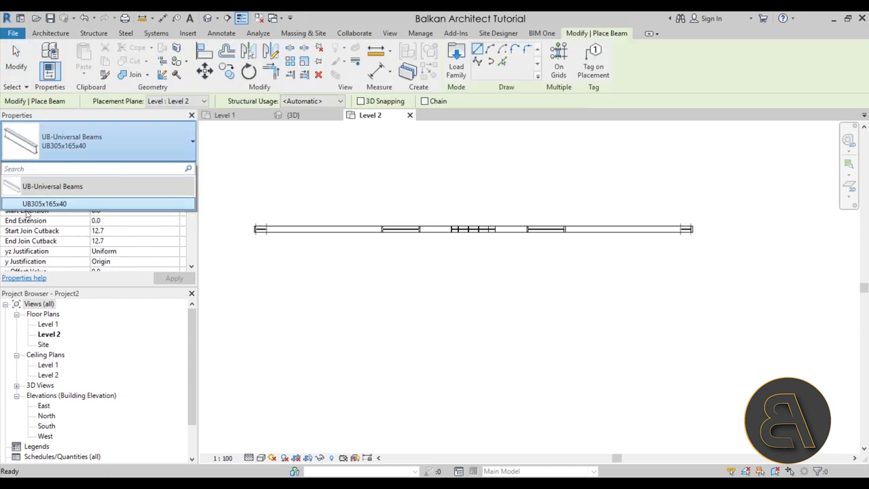
mouse_move(64, 212)
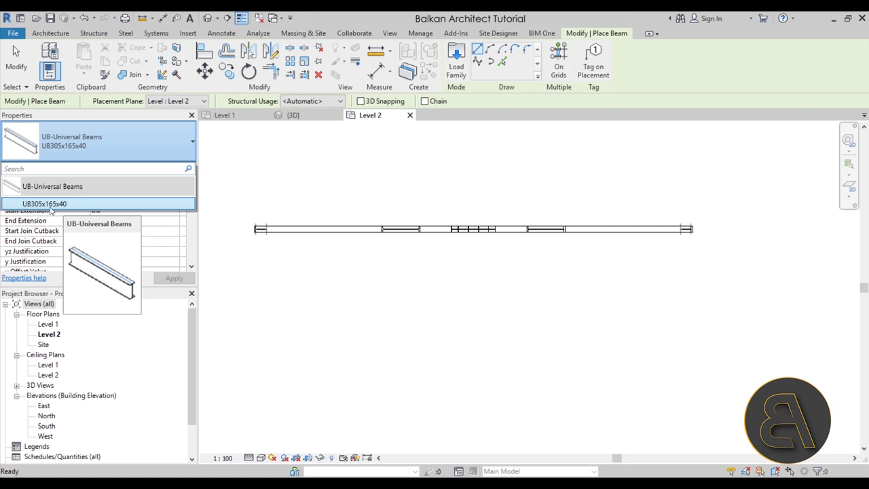
key("Escape")
key("Escape")
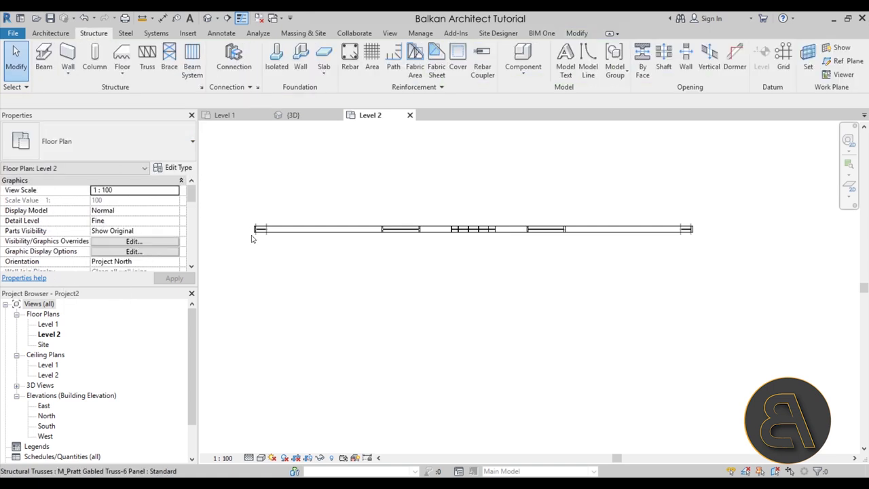
Select only the truss's bottom chord in the 3D view to check its beam type, and deselect it to review the whole truss.
left_click(299, 115)
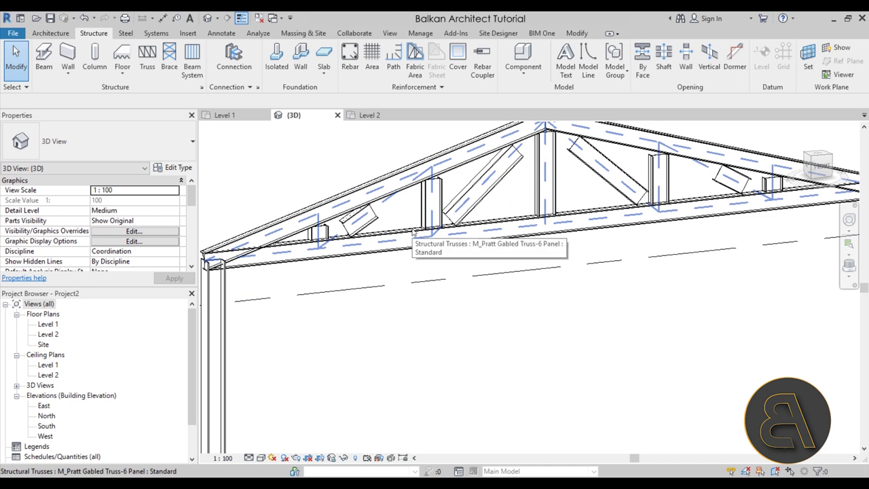
key("Tab")
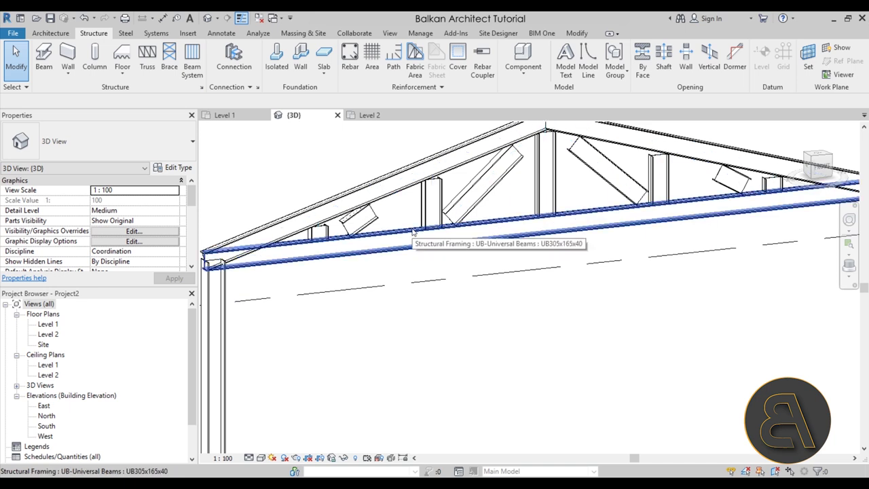
left_click(412, 233)
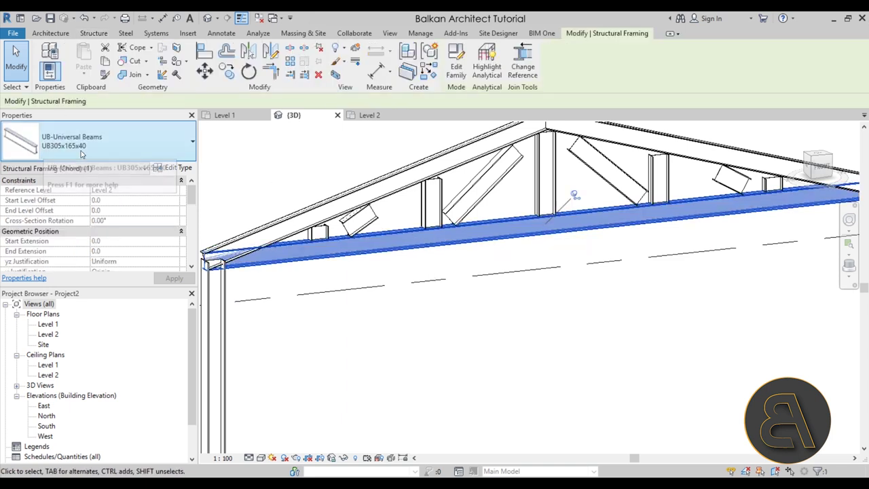
left_click(371, 346)
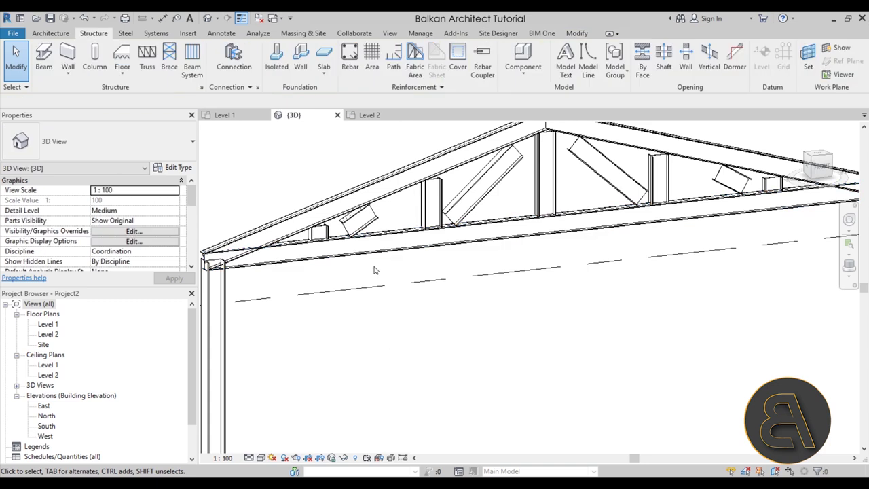
scroll(375, 272, "down", 3)
middle_click_drag(375, 271, 453, 310)
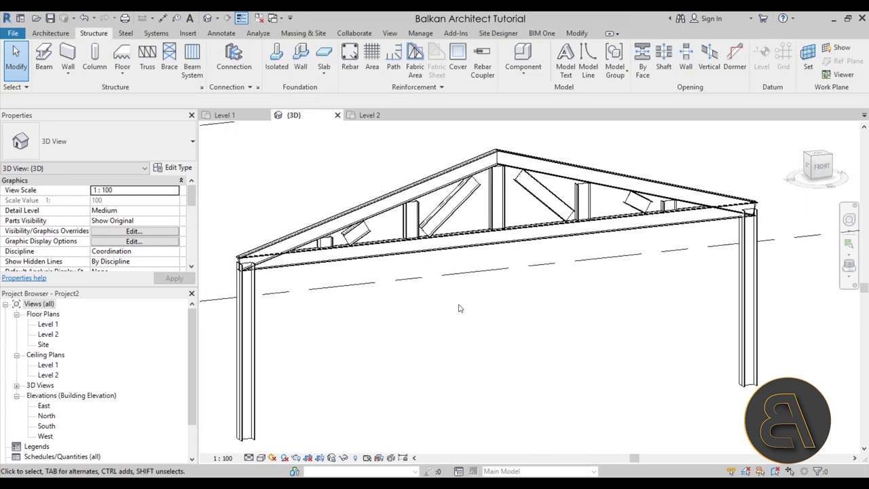
middle_click_drag(482, 326, 426, 314)
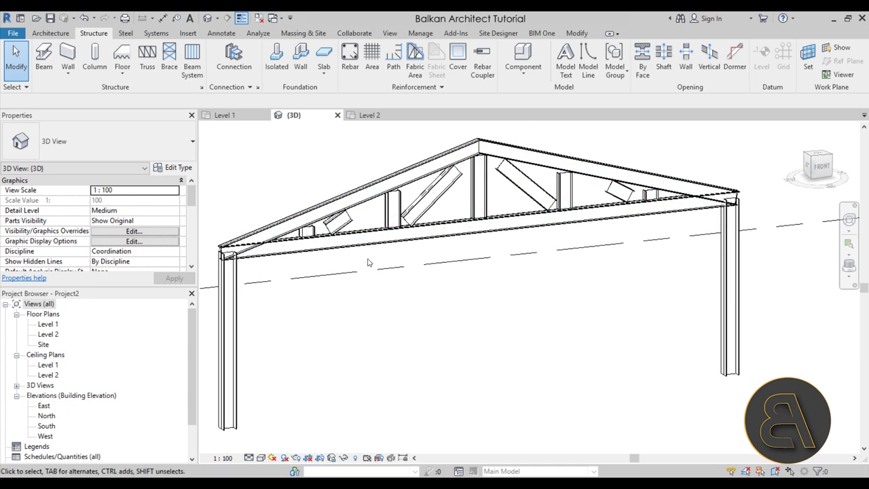
middle_click_drag(368, 263, 421, 292)
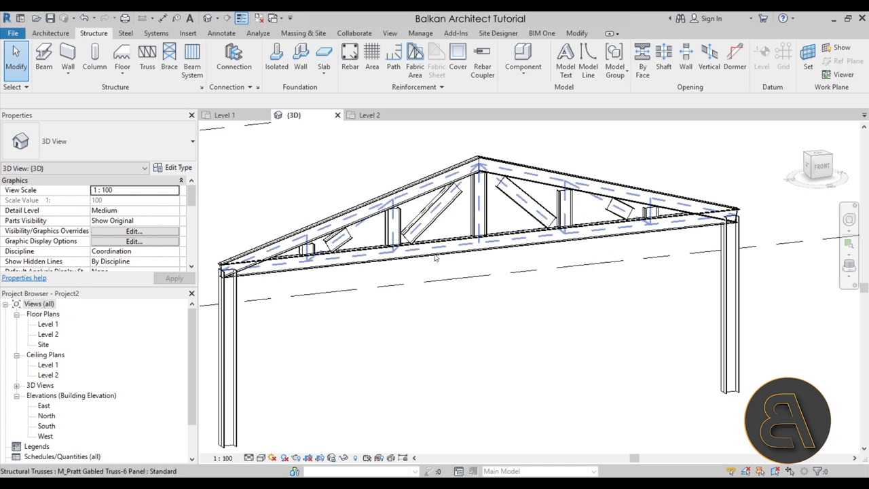
Start loading a family and open the Steel folder under Structural Framing in the US Metric library.
left_click(188, 33)
left_click(739, 60)
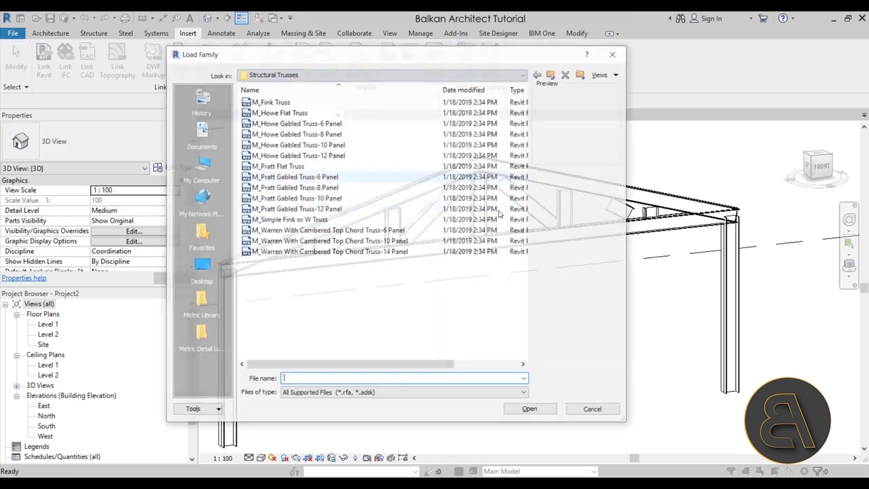
left_click(553, 74)
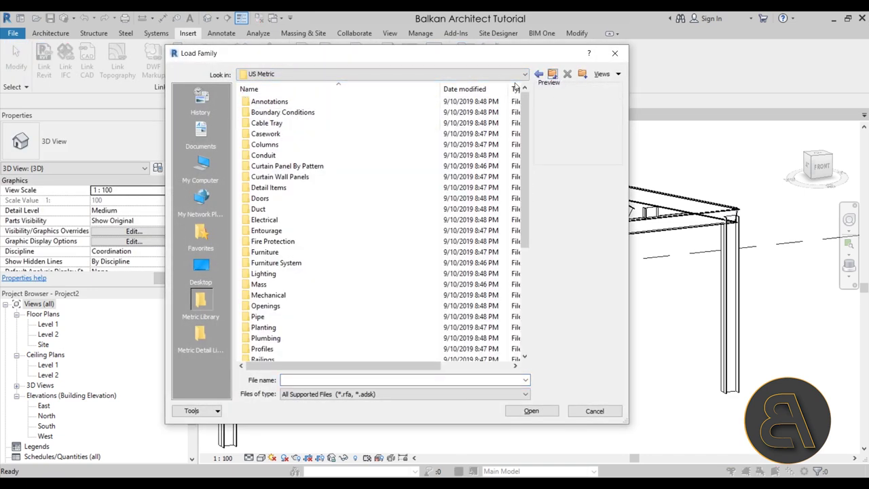
scroll(400, 237, "down", 5)
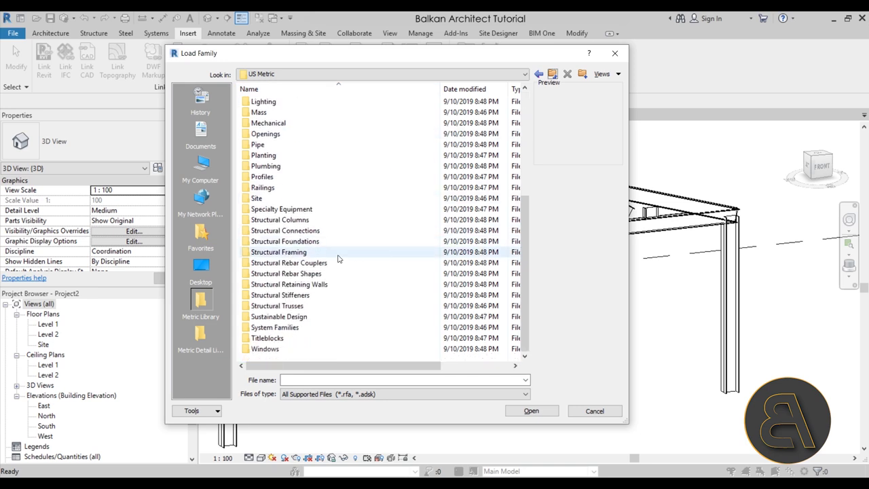
double_click(268, 256)
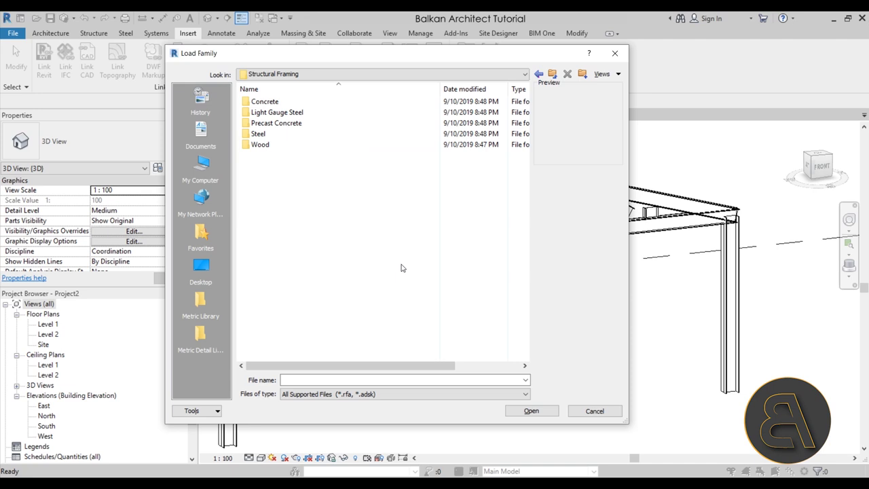
double_click(281, 133)
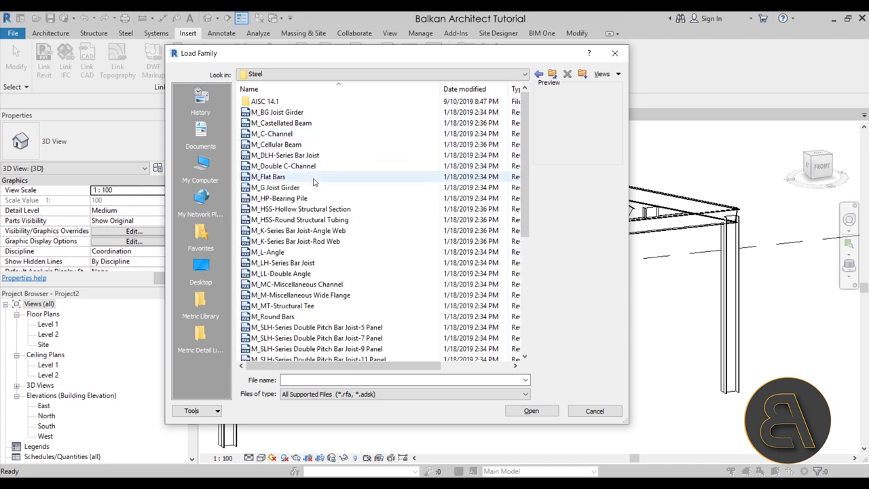
Look through the steel framing families and open UB-Universal Beam for loading.
scroll(309, 129, "down", 4)
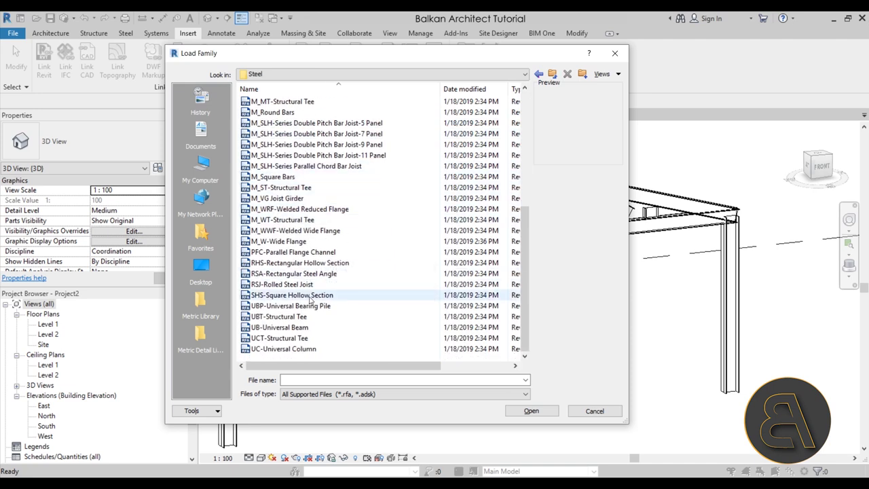
scroll(309, 303, "up", 4)
scroll(312, 258, "down", 6)
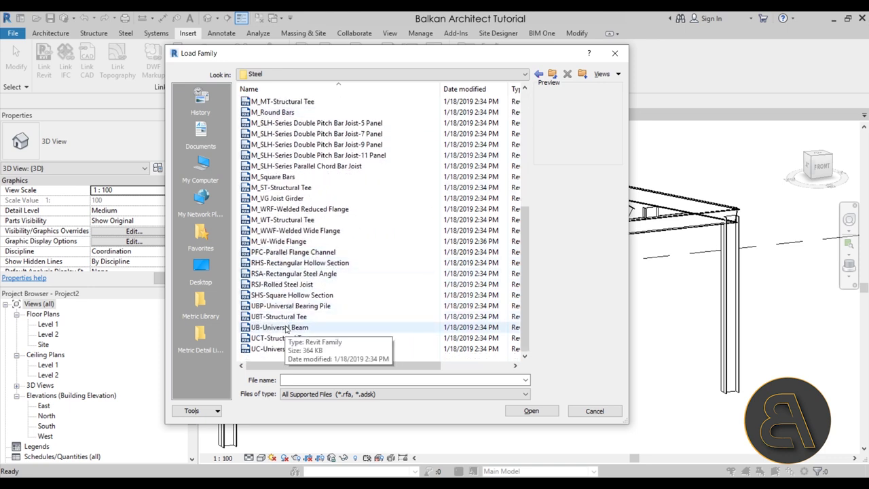
left_click(327, 328)
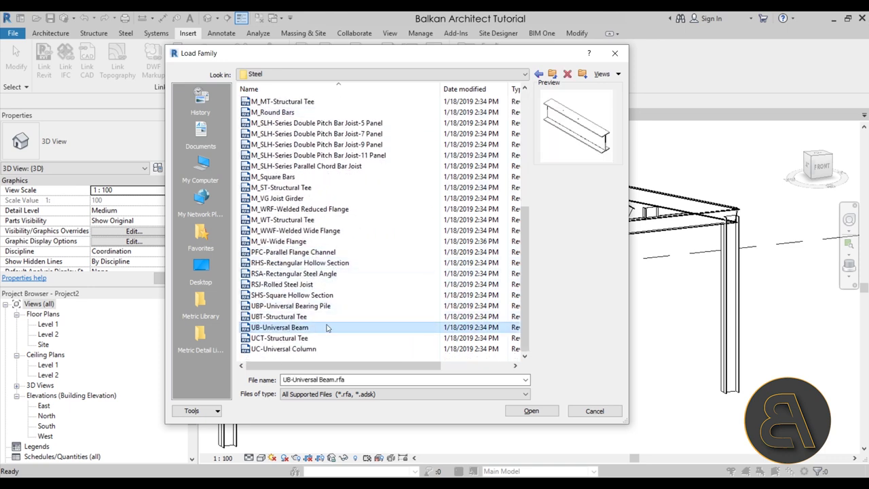
left_click(528, 411)
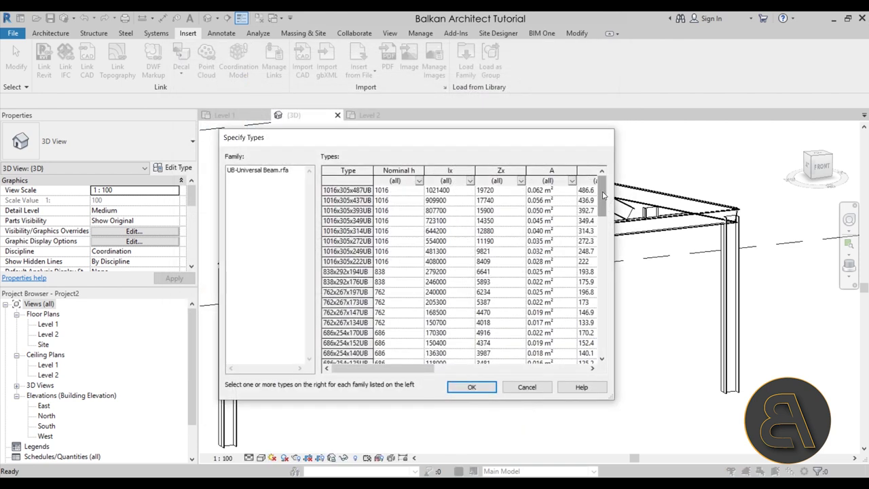
Load the 152x89x16UB and 203x133x30UB types of the UB-Universal Beam family into the project.
left_click_drag(603, 194, 599, 339)
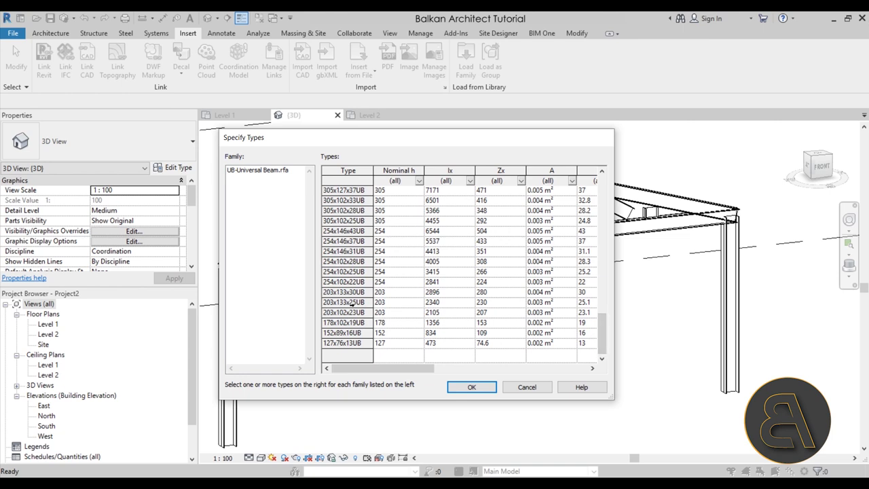
left_click_drag(401, 143, 180, 151)
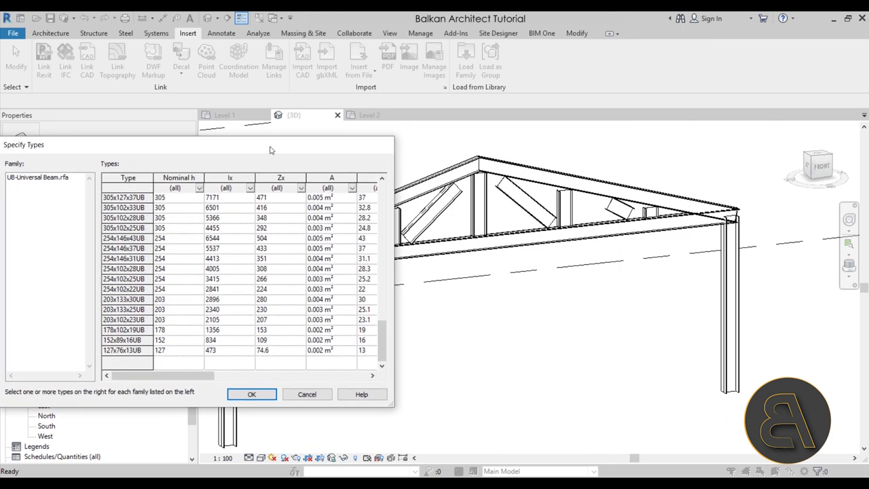
left_click_drag(260, 147, 456, 128)
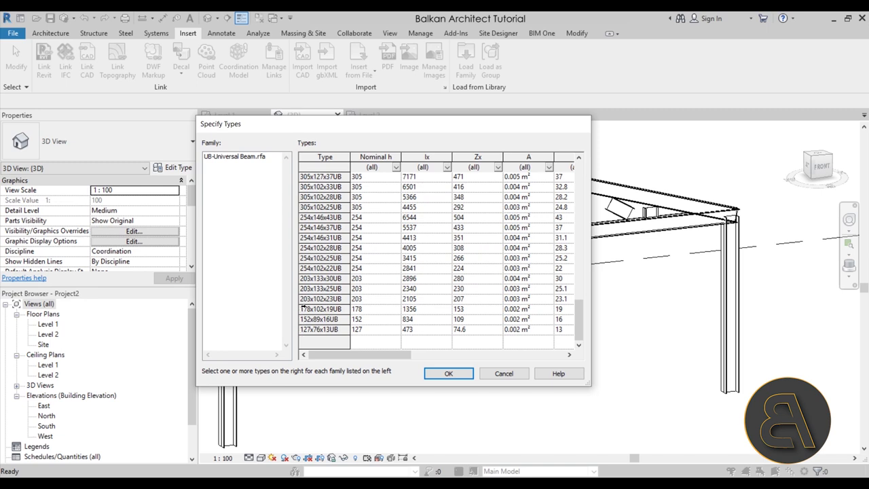
left_click(303, 299)
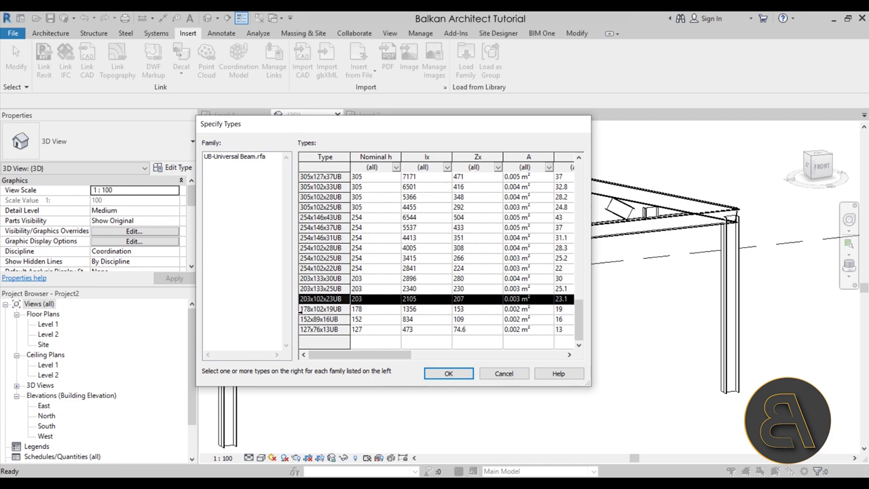
left_click(303, 309)
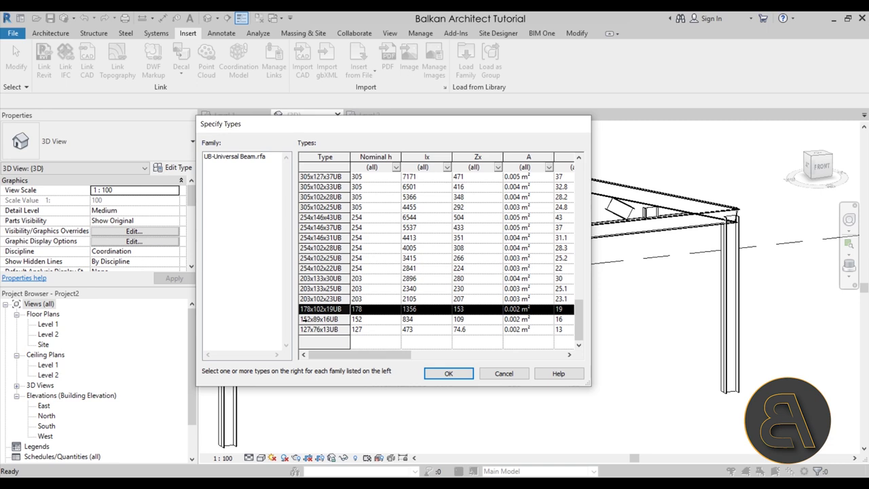
left_click(304, 319)
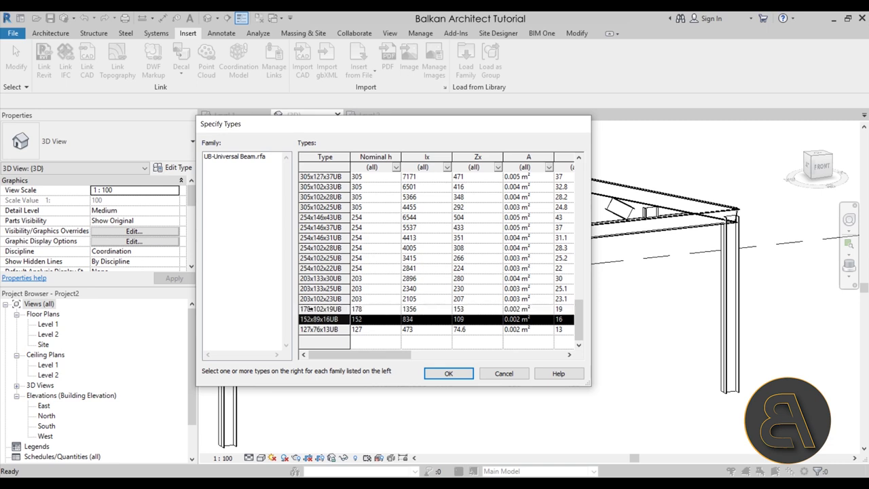
left_click(302, 279, "ctrl")
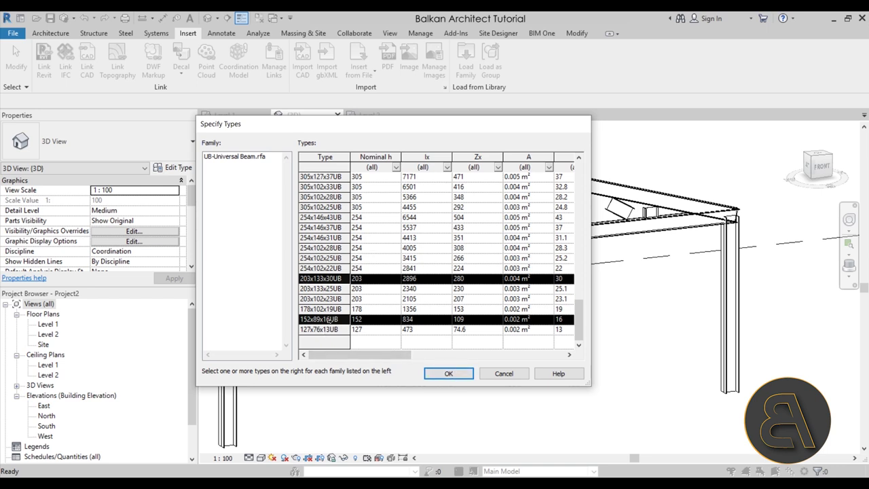
left_click(448, 373)
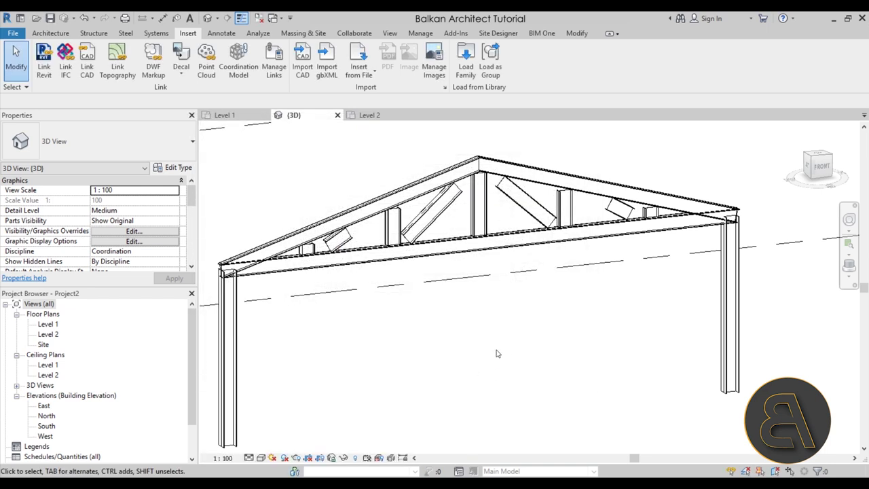
Open the truss's type properties and set the vertical webs' structural framing type to UB-Universal Beam:203x133x30UB.
left_click(415, 254)
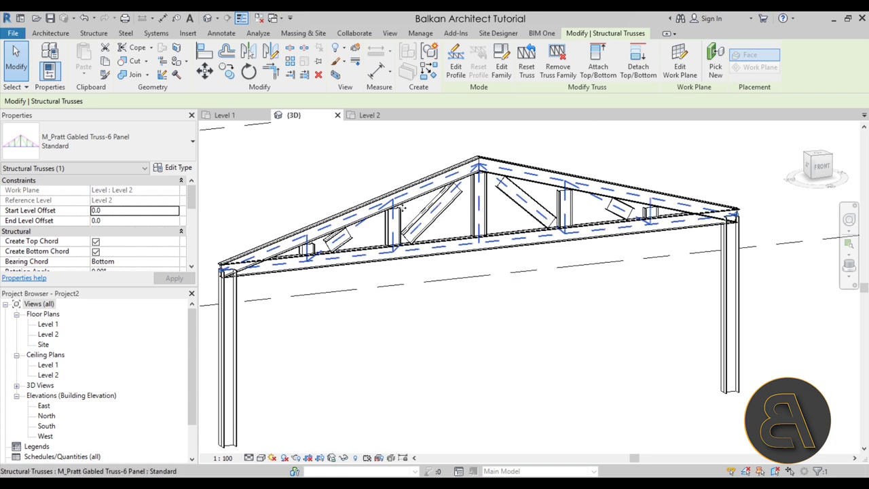
middle_click_drag(420, 271, 448, 258)
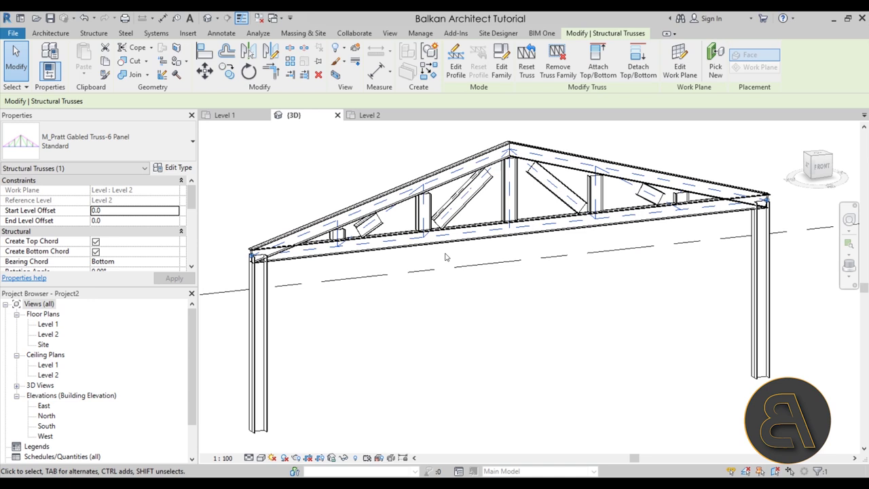
left_click(175, 167)
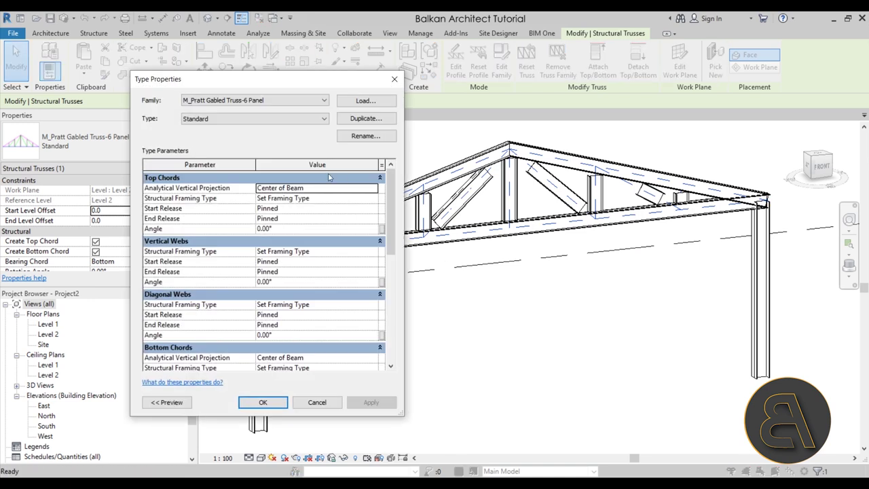
left_click_drag(296, 86, 200, 82)
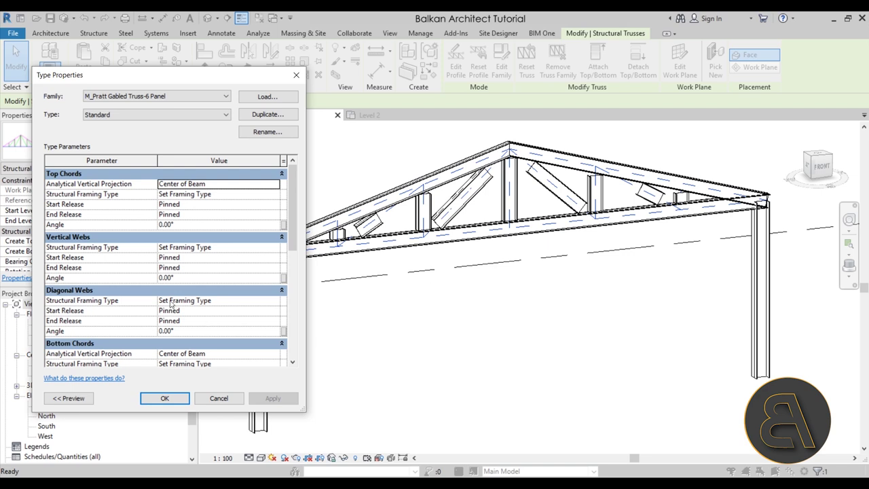
scroll(170, 304, "down", 2)
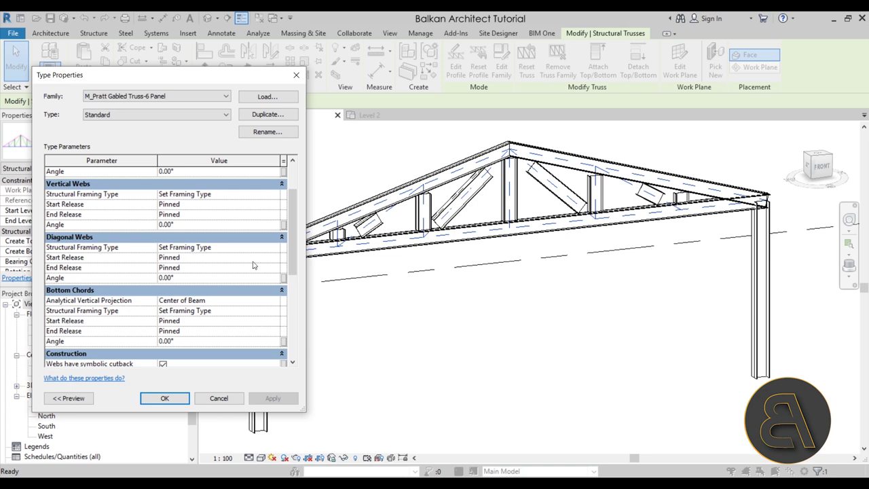
scroll(285, 263, "up", 2)
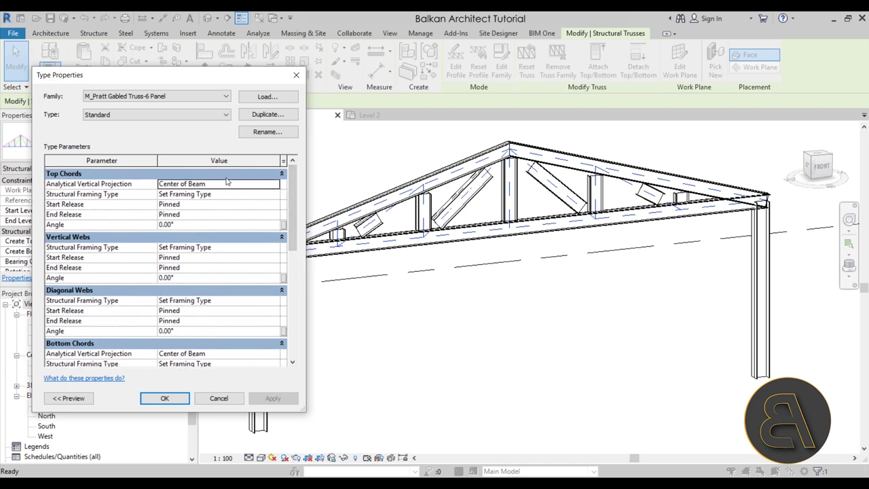
scroll(245, 240, "down", 1)
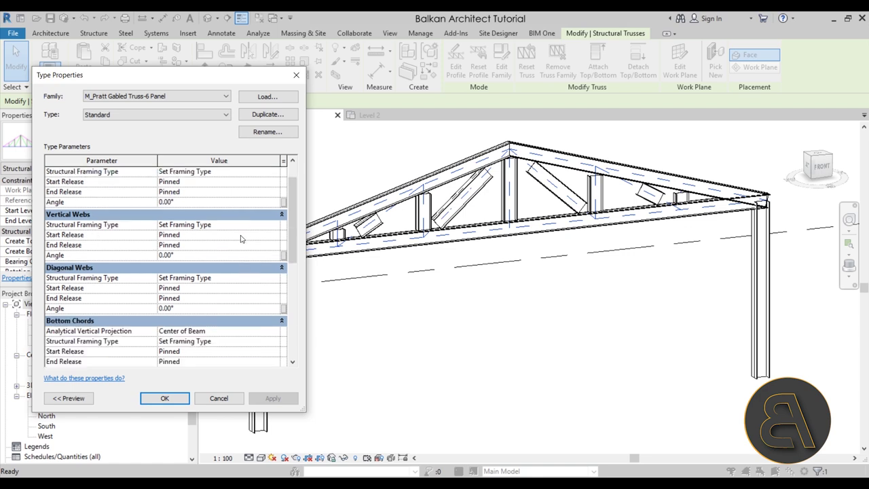
left_click(275, 224)
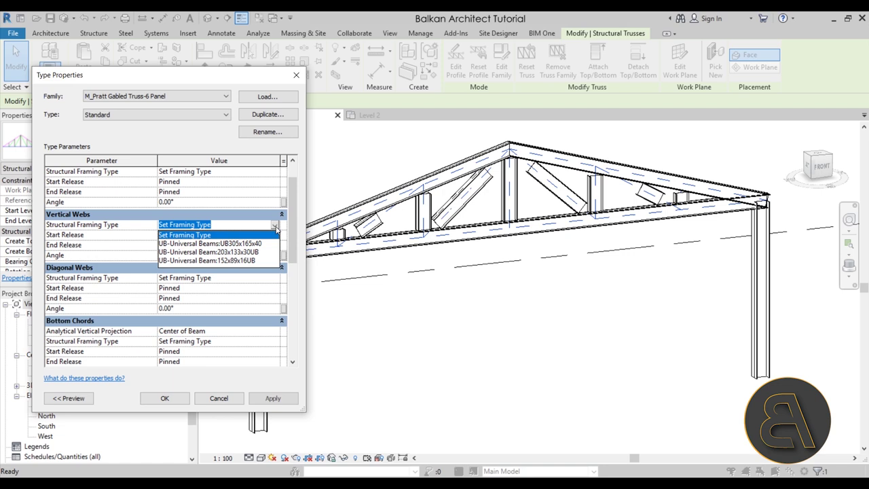
left_click(206, 252)
Choose the top chords' structural framing type and set the diagonal webs' type to UB-Universal Beam:152x89x16UB.
scroll(261, 255, "up", 1)
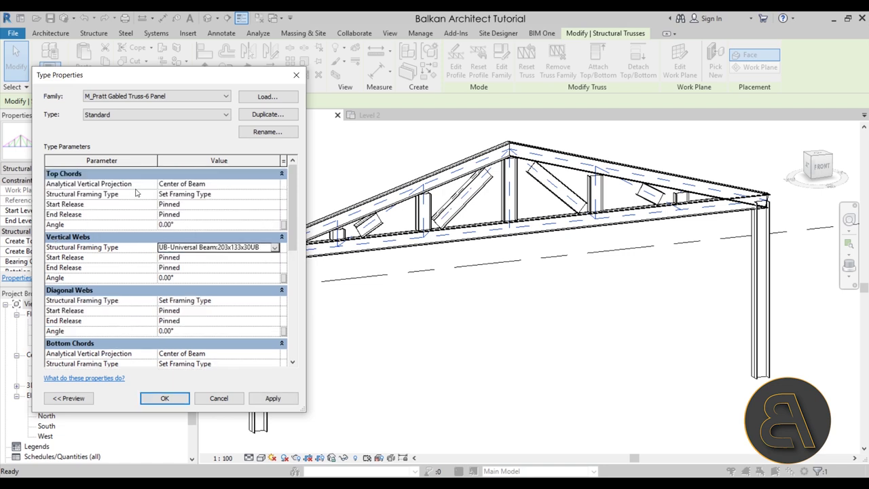
left_click(275, 195)
left_click(228, 212)
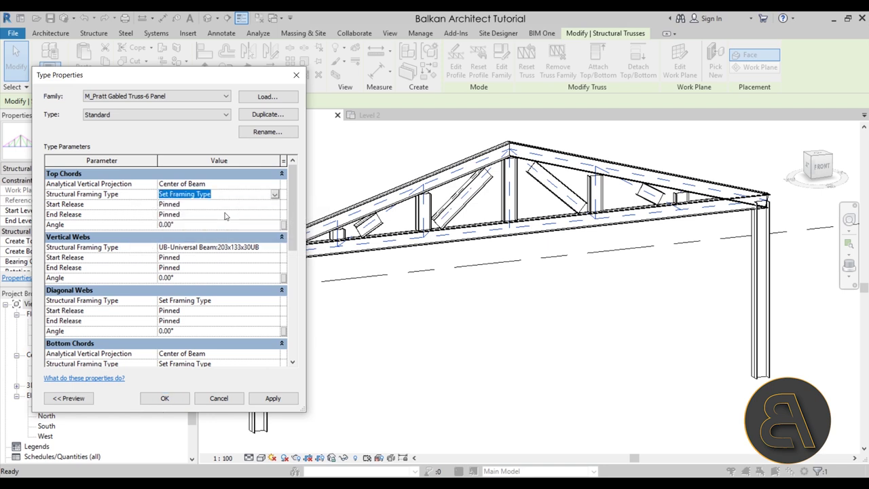
scroll(270, 236, "down", 3)
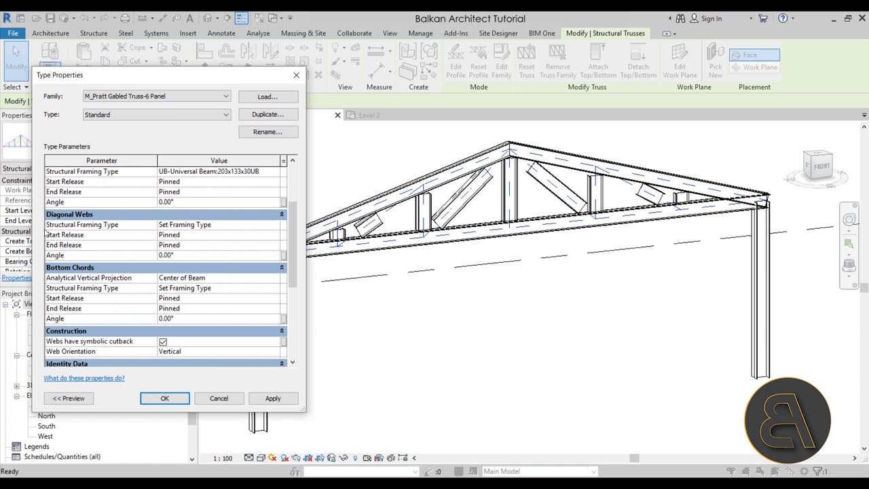
left_click(275, 226)
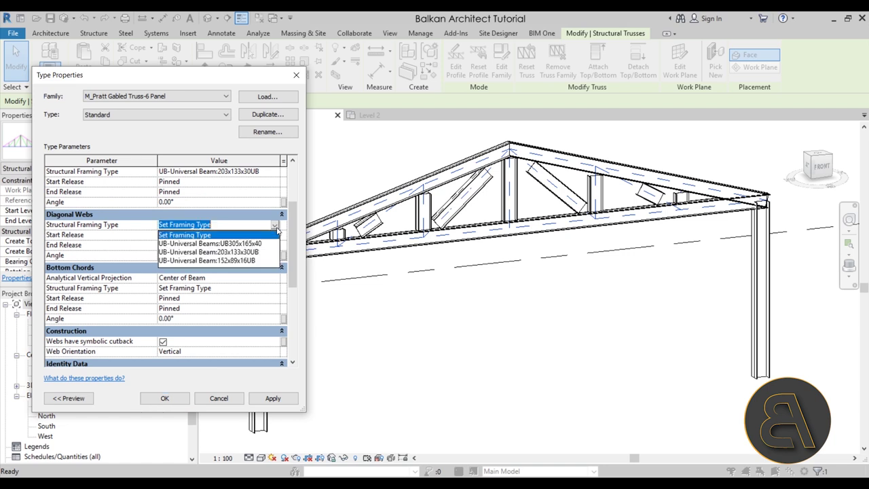
left_click(189, 261)
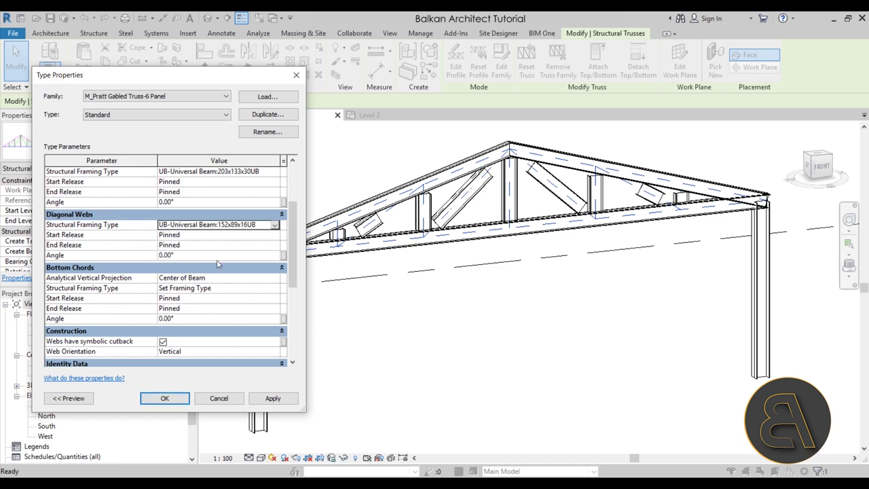
Set the bottom chords' structural framing type to UB-Universal Beams:UB305x165x40 and apply the type changes to the truss.
scroll(250, 268, "down", 2)
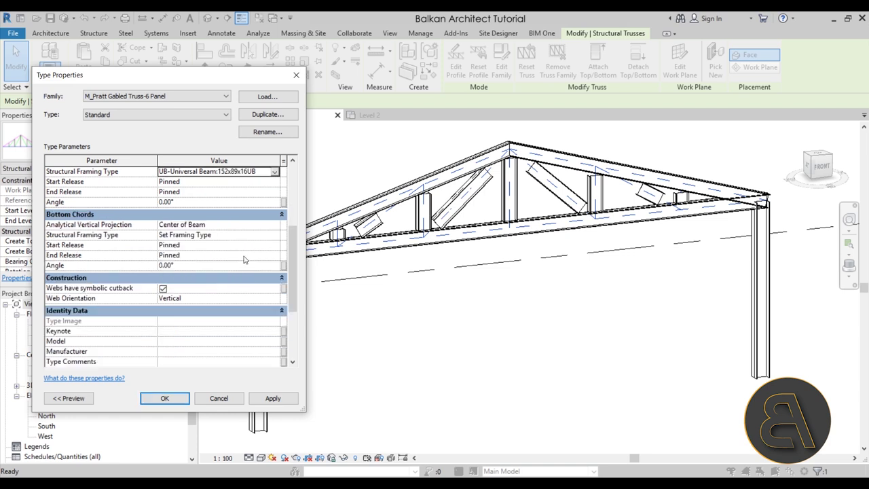
left_click(276, 225)
left_click(275, 225)
left_click(276, 235)
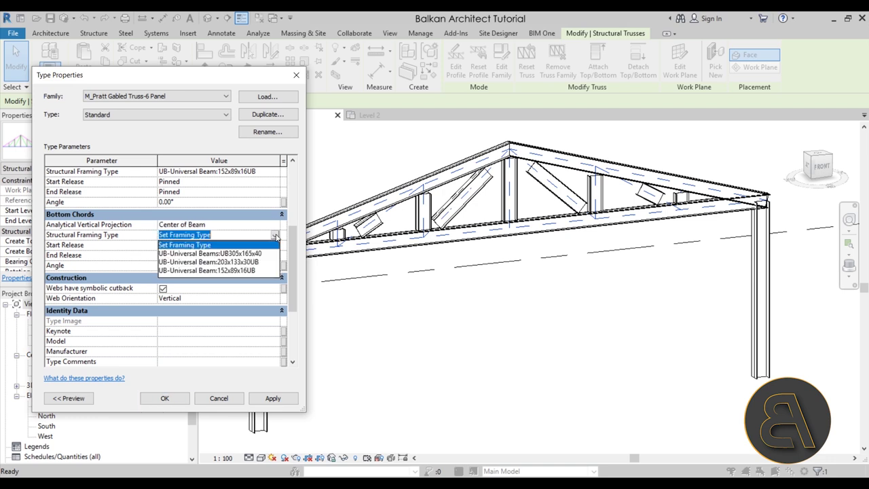
left_click(217, 253)
left_click(278, 399)
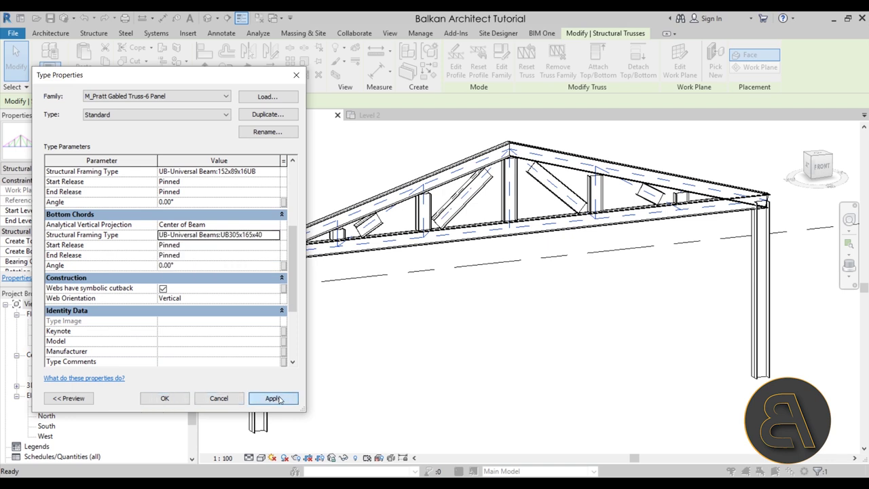
left_click(165, 399)
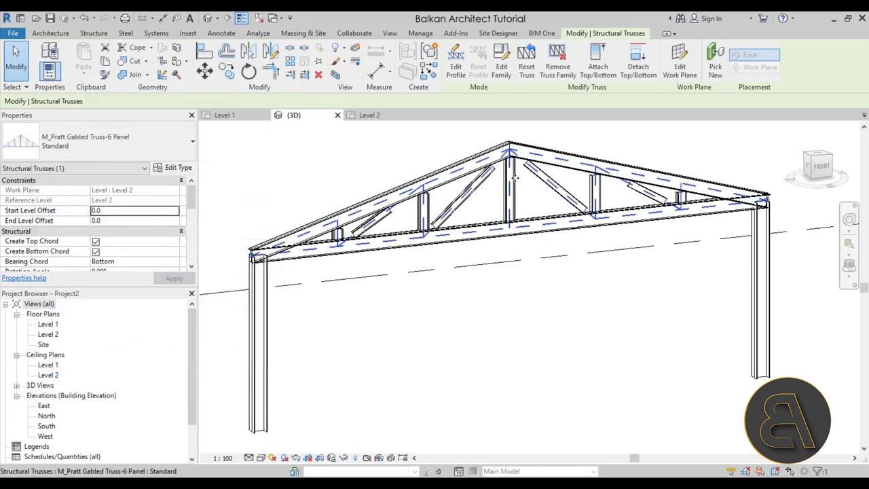
Examine the updated truss in 3D from several angles, checking the webs and how they meet the chords.
scroll(514, 177, "up", 5)
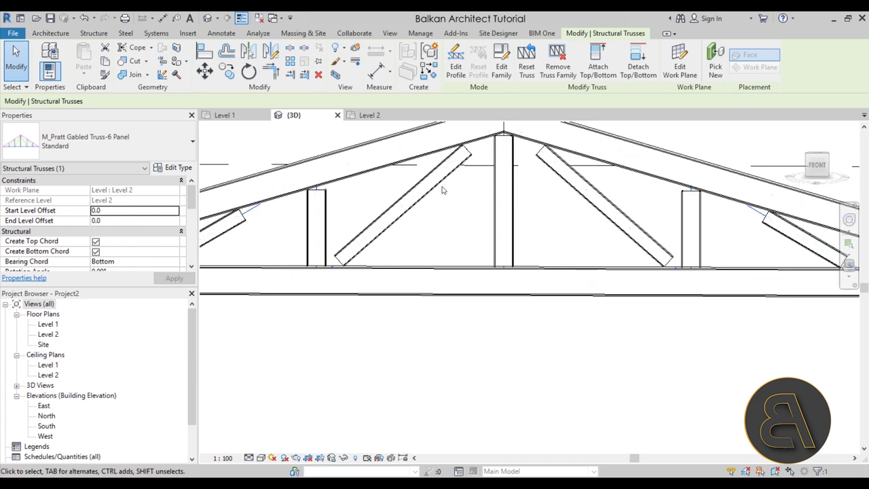
scroll(442, 190, "down", 3)
middle_click_drag(454, 210, 536, 297, "shift")
scroll(311, 302, "up", 3)
scroll(340, 271, "up", 2)
scroll(367, 234, "down", 2)
scroll(366, 235, "down", 2)
middle_click_drag(381, 285, 286, 319)
scroll(285, 319, "up", 3)
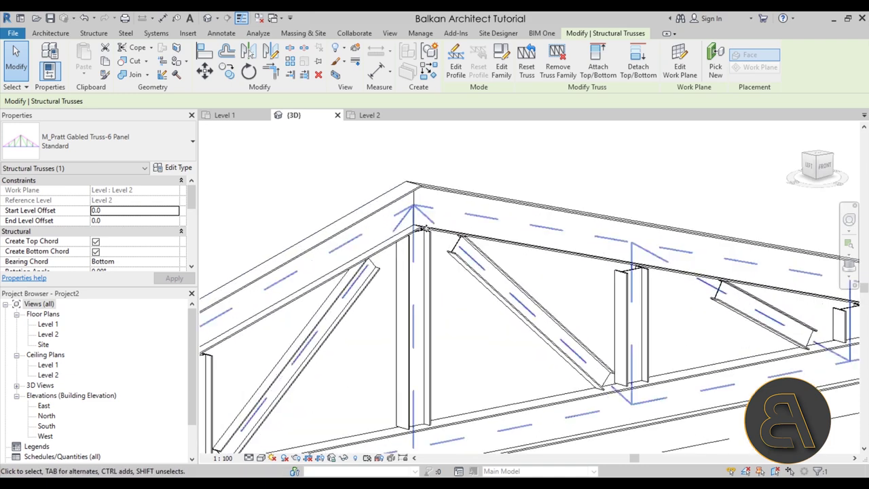
scroll(435, 244, "up", 2)
scroll(430, 252, "down", 3)
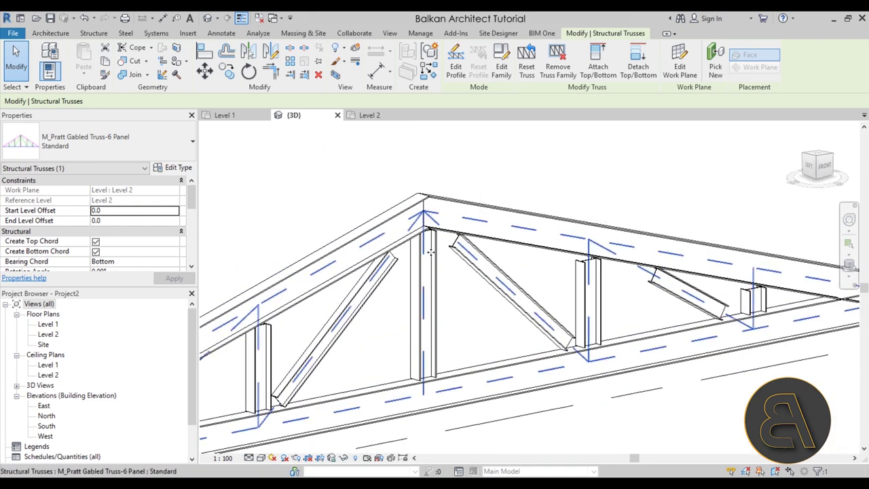
middle_click_drag(431, 252, 537, 258, "shift")
scroll(417, 286, "down", 1)
scroll(547, 265, "down", 4)
scroll(534, 246, "up", 3)
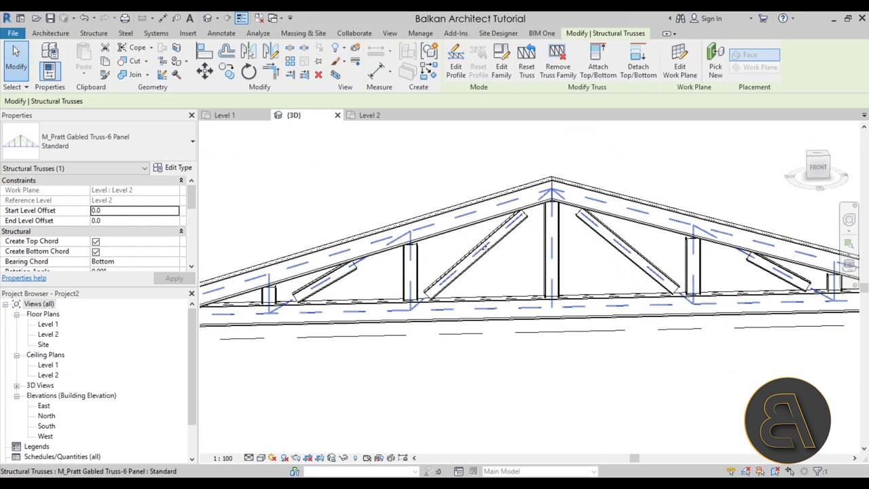
scroll(485, 247, "down", 3)
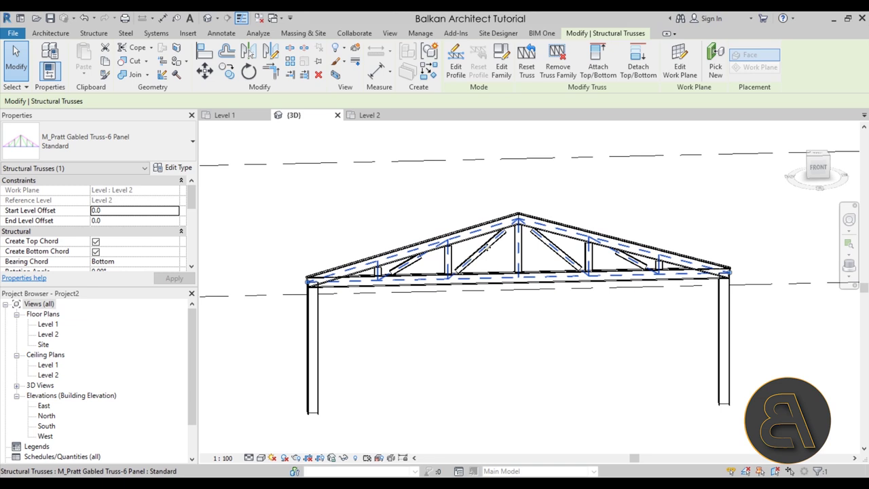
Select the inner left diagonal web within the truss and inspect it in 3D, checking whether it is pinned.
scroll(487, 247, "up", 3)
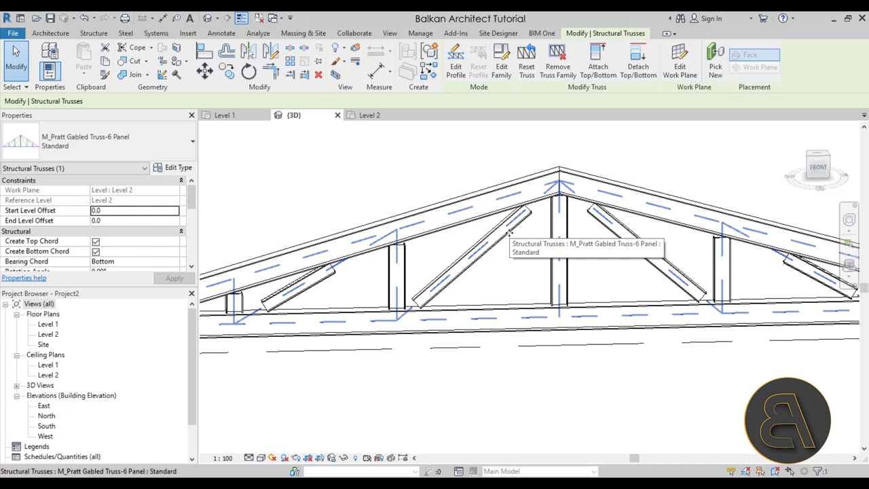
key("Tab")
left_click(510, 235)
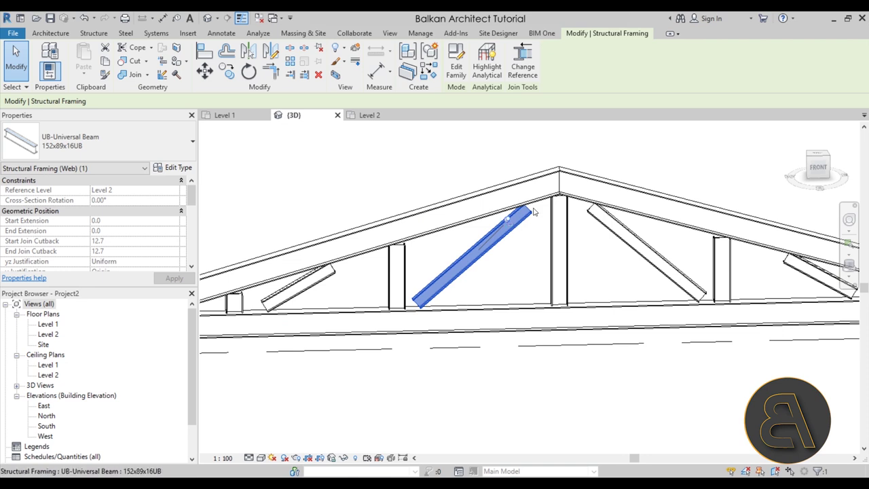
key("Escape")
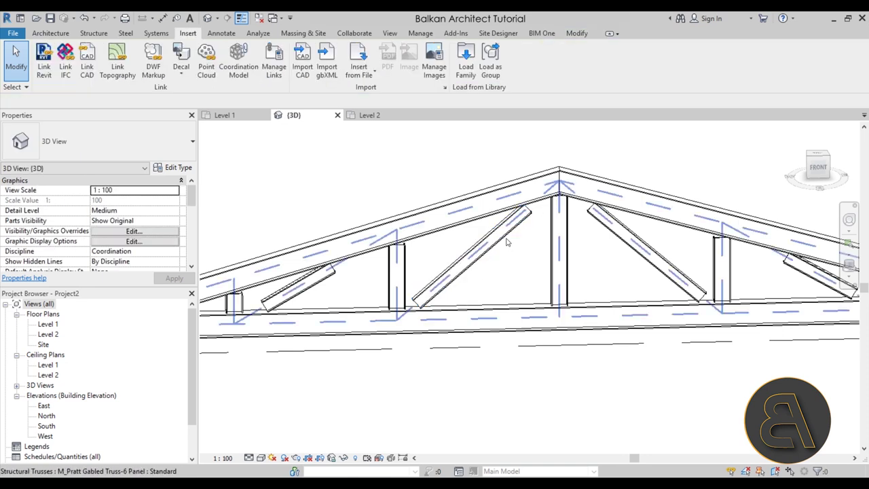
key("Tab")
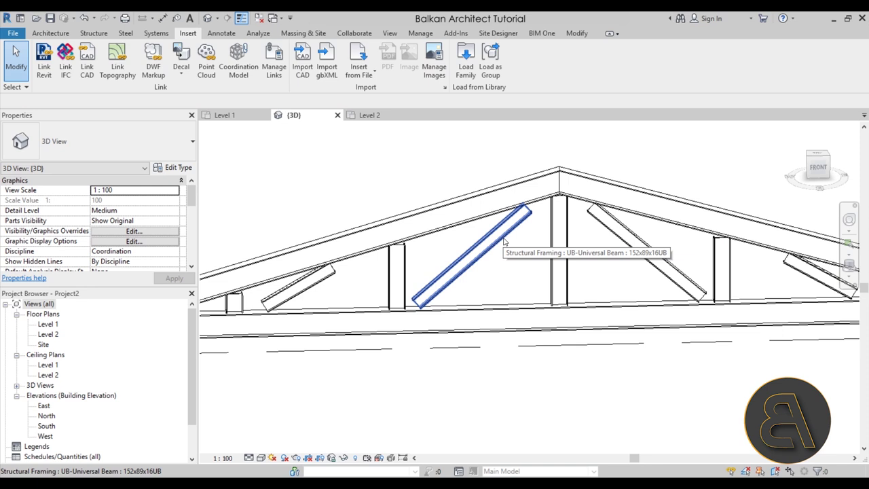
left_click(504, 241)
middle_click_drag(532, 300, 563, 347, "shift")
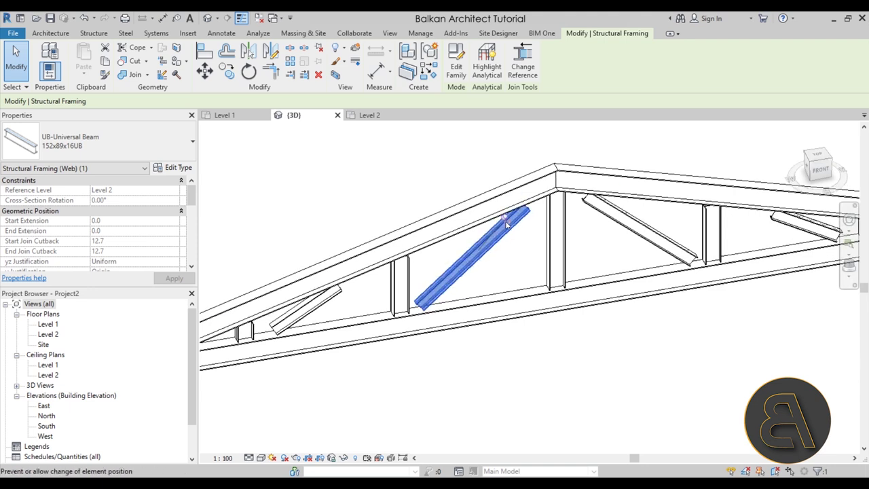
left_click(543, 250)
key("Escape")
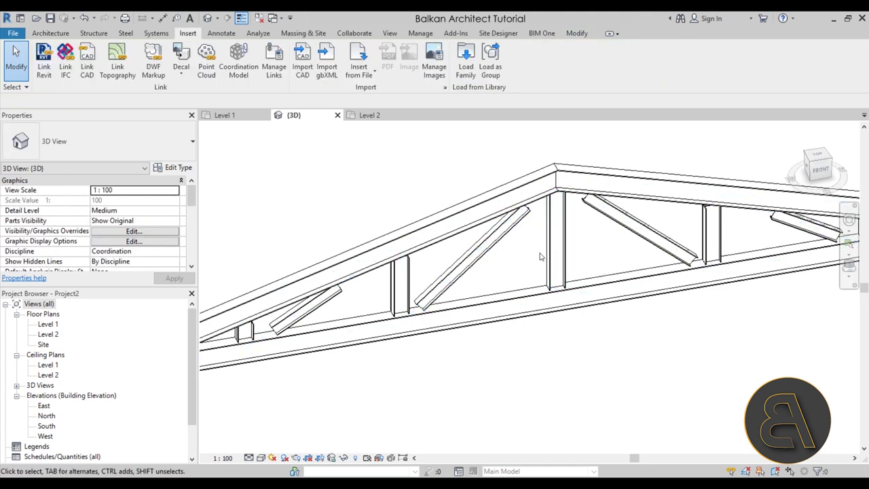
scroll(543, 253, "down", 4)
middle_click_drag(543, 253, 595, 299, "shift")
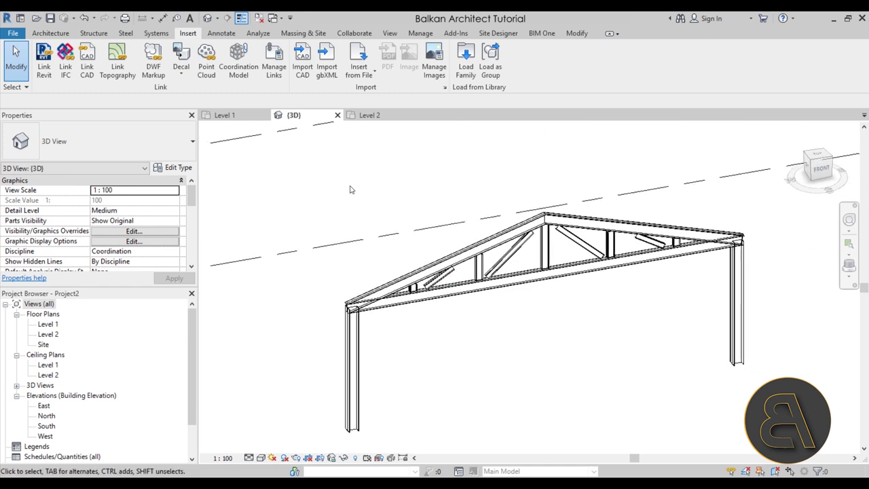
left_click_drag(486, 254, 766, 365)
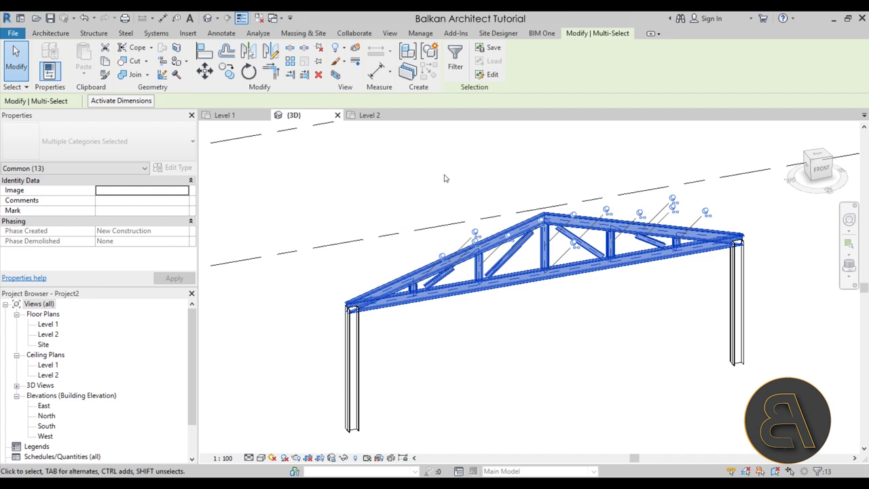
left_click(456, 68)
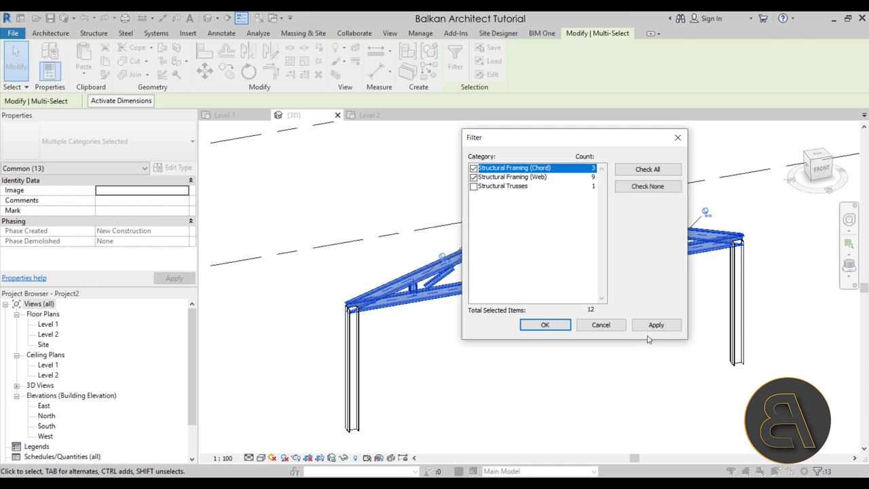
left_click(569, 325)
middle_click_drag(612, 349, 611, 294, "shift")
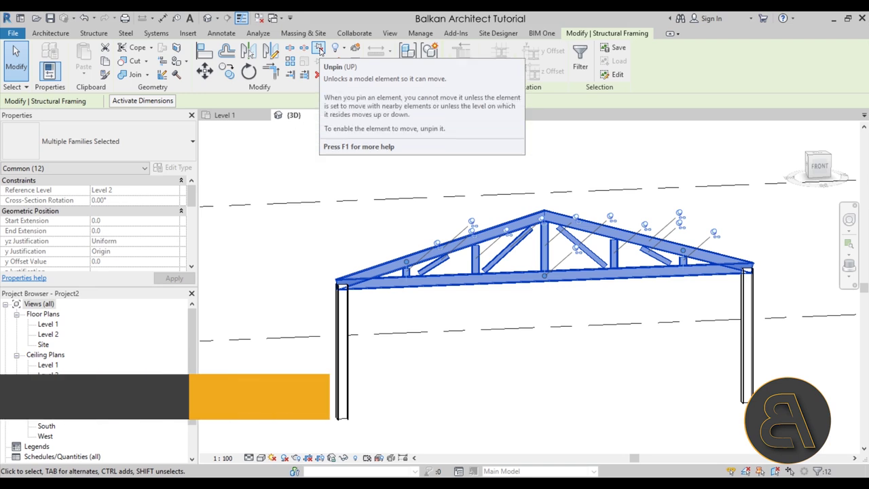
left_click(506, 299)
middle_click_drag(506, 299, 634, 403, "shift")
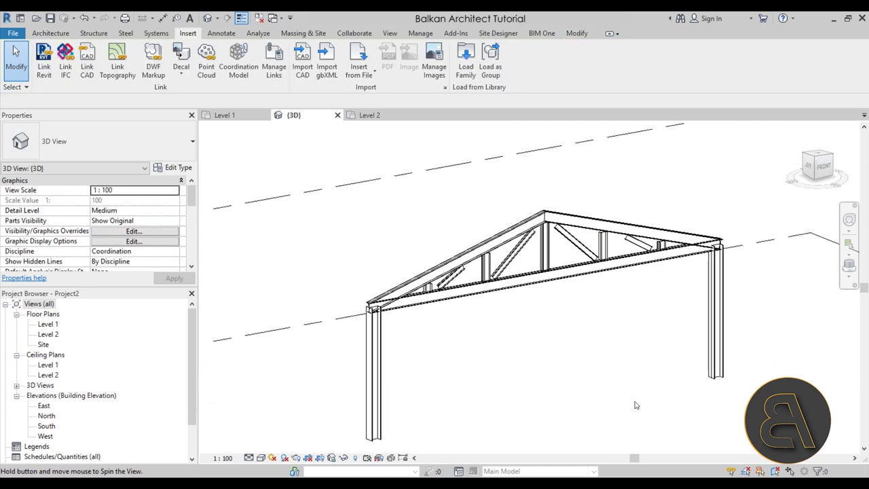
middle_click_drag(547, 300, 531, 289, "shift")
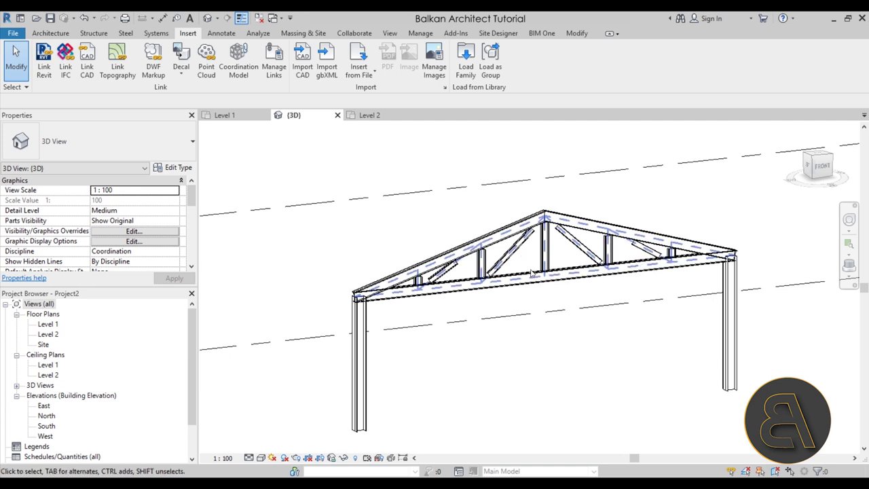
Set the truss's Truss Height to 2200 and apply the change.
left_click(528, 274)
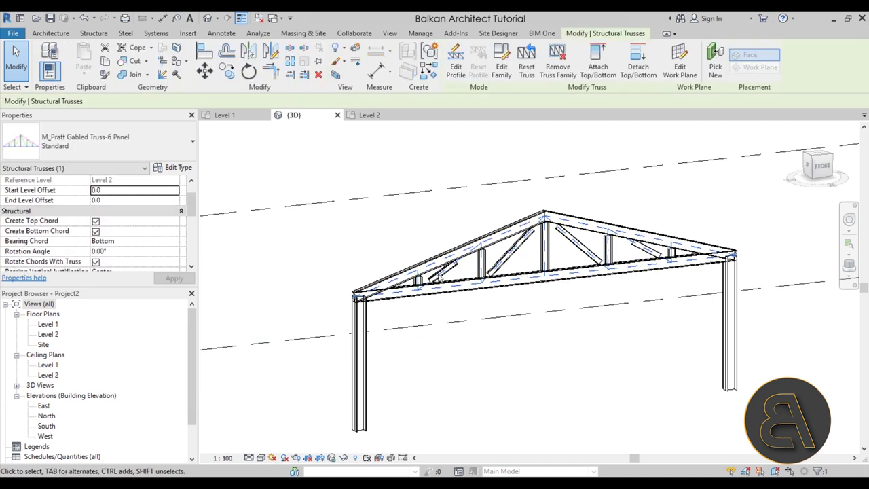
scroll(156, 232, "down", 3)
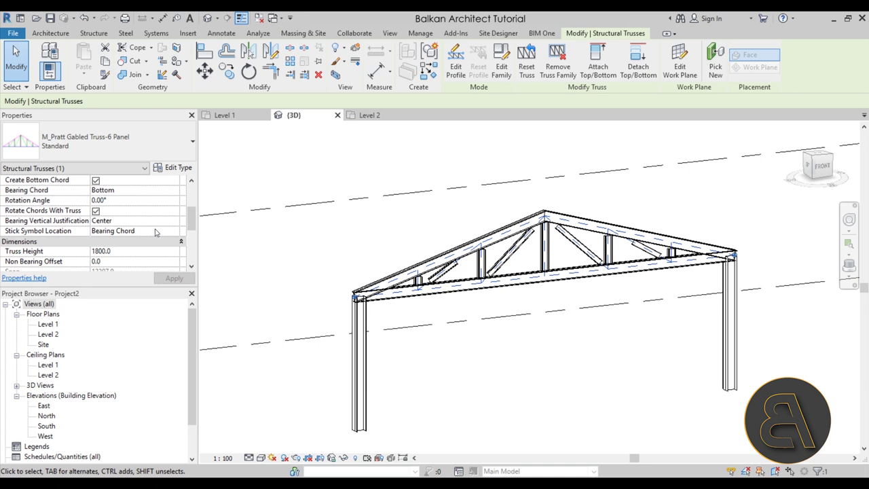
scroll(156, 232, "down", 1)
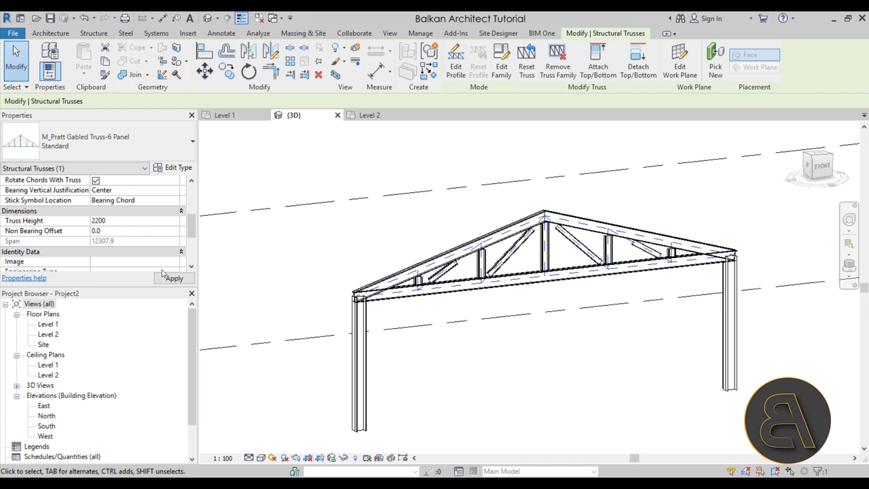
left_click(166, 279)
left_click(617, 351)
middle_click_drag(617, 352, 558, 332, "shift")
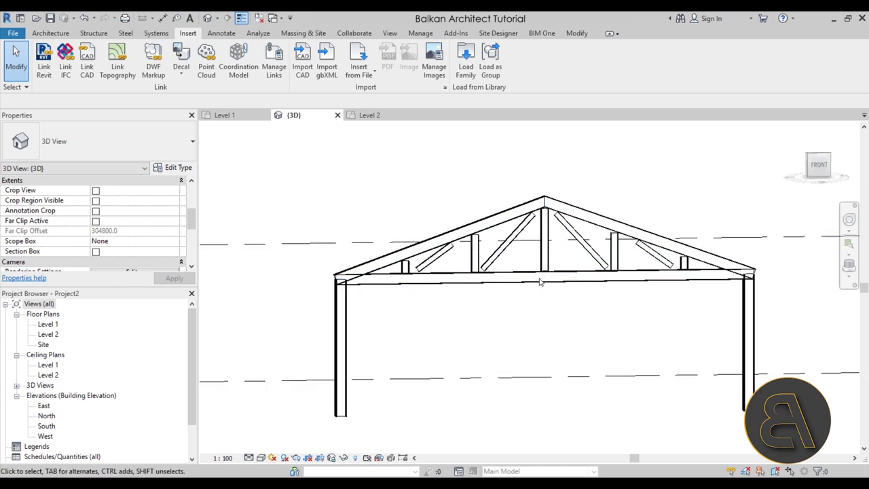
Select only the truss's Structural Framing chords and webs, filtering out Structural Trusses, and unpin them all.
left_click(481, 277)
middle_click_drag(481, 304, 492, 319, "shift")
left_click(343, 194)
left_click_drag(315, 162, 754, 310)
left_click(455, 60)
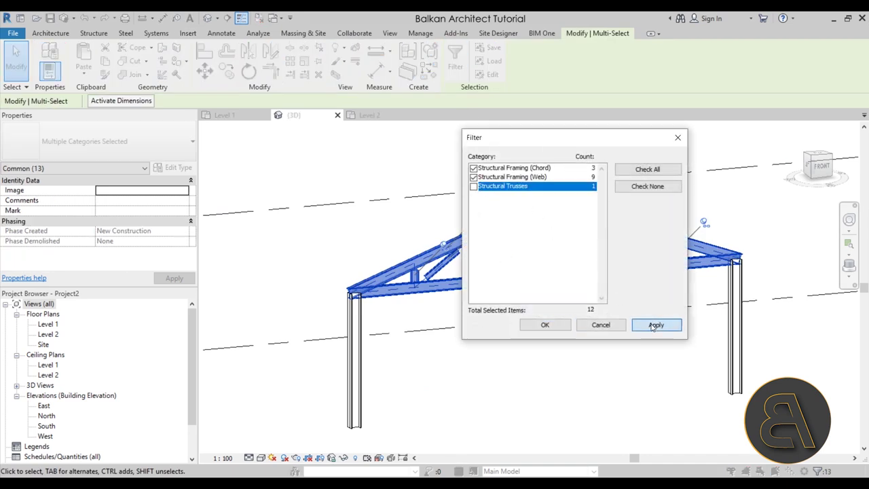
left_click(547, 326)
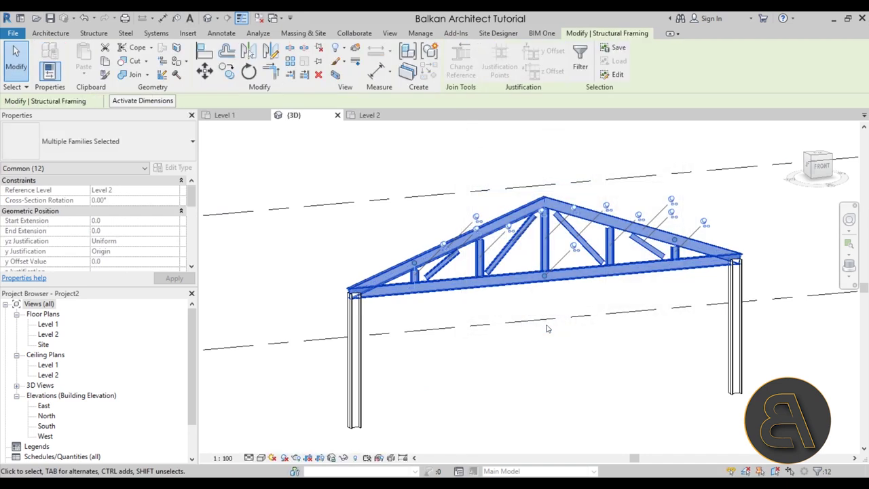
left_click(319, 50)
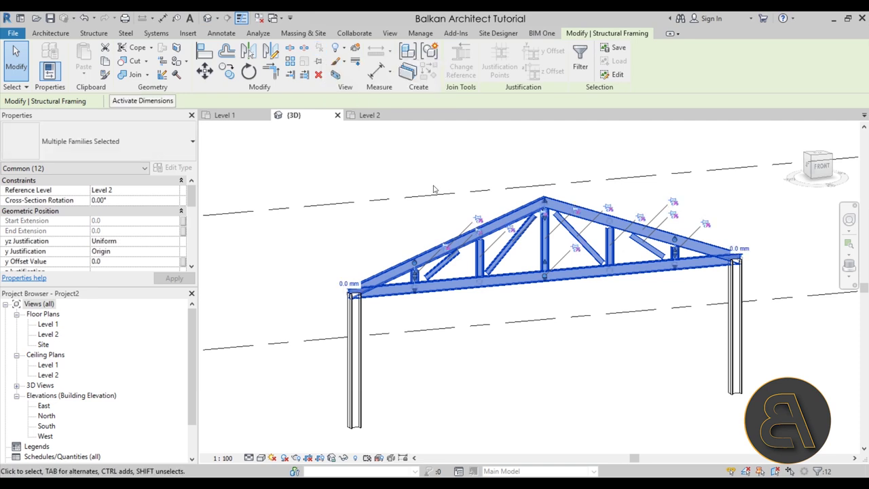
left_click(467, 310)
Extend both ends of the outer left diagonal web into the chords, with join cutbacks of about -240 at the start and -556 at the end.
scroll(501, 326, "up", 4)
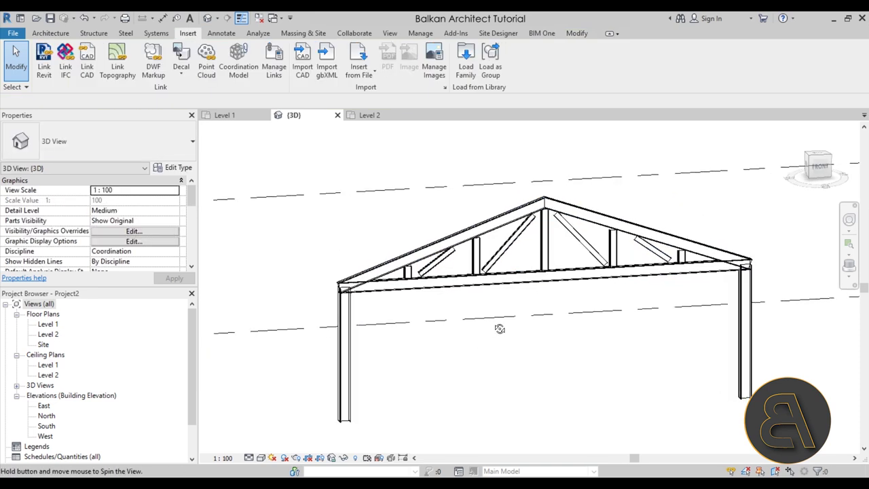
key("Tab")
left_click(437, 260)
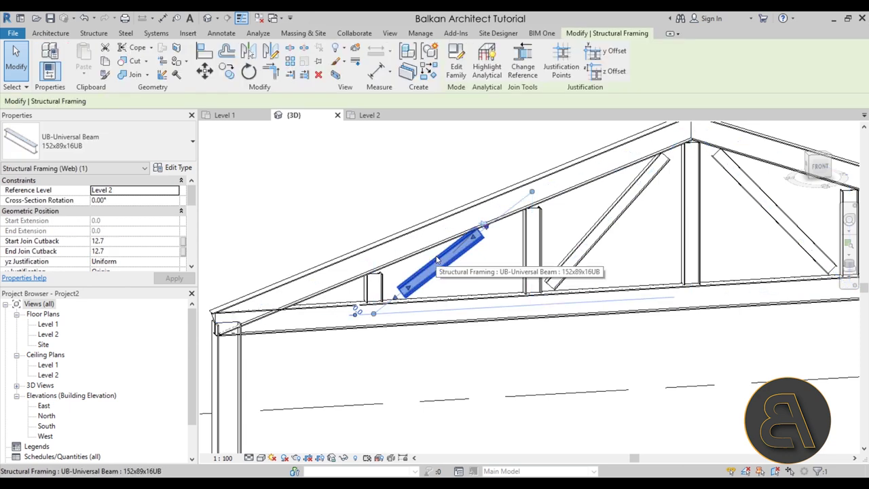
scroll(495, 236, "up", 3)
left_click_drag(473, 230, 535, 185)
middle_click_drag(534, 185, 526, 180, "shift")
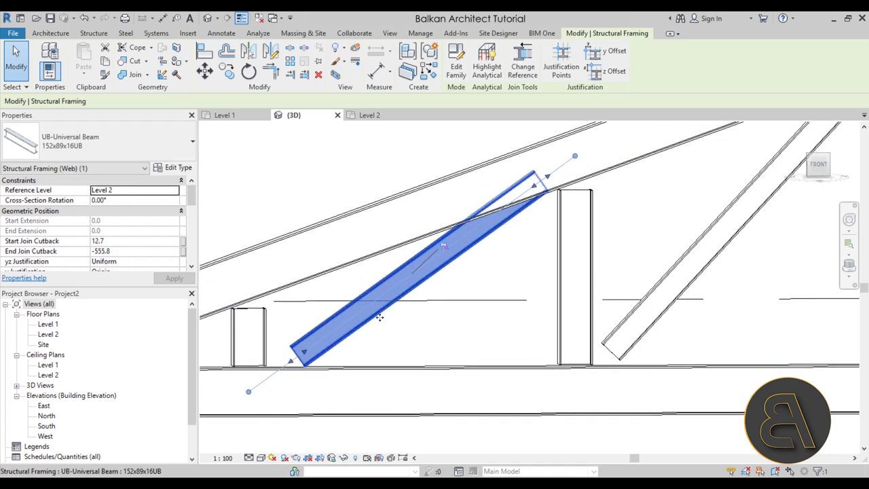
left_click_drag(291, 365, 262, 382)
middle_click_drag(262, 382, 373, 379)
Extend the short left vertical web upward into the top chord, to an End Join Cutback of about -176.
scroll(381, 353, "up", 2)
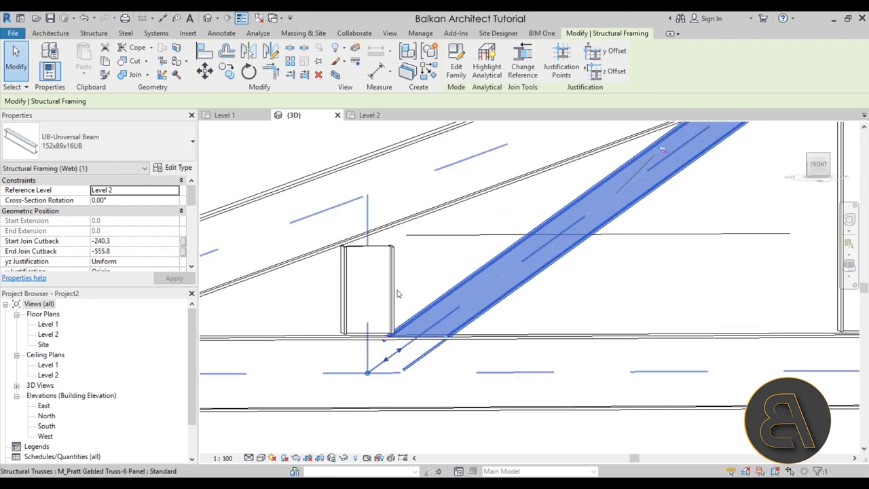
left_click(393, 292)
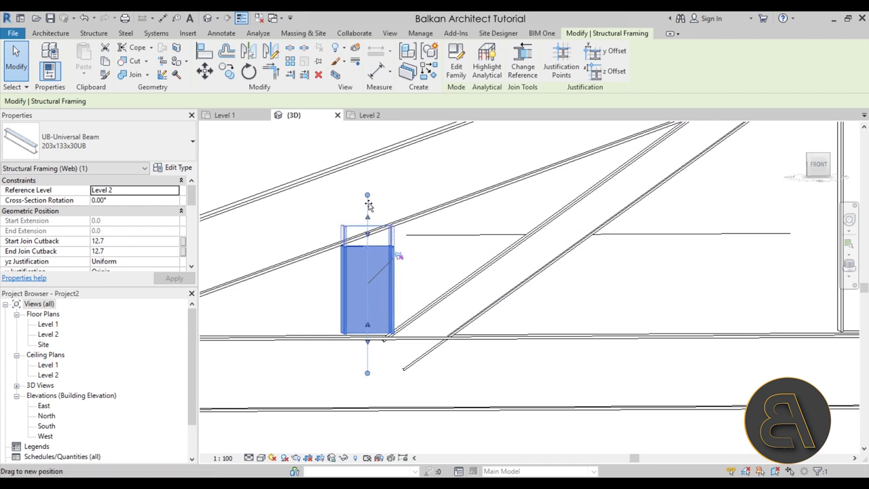
left_click_drag(369, 206, 368, 198)
left_click_drag(369, 347, 367, 338)
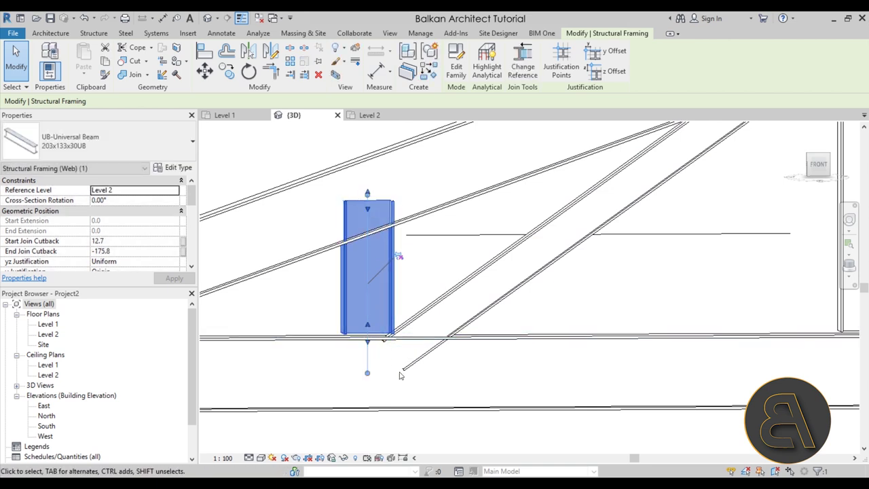
left_click(476, 349)
scroll(476, 349, "down", 2)
middle_click_drag(475, 349, 348, 375)
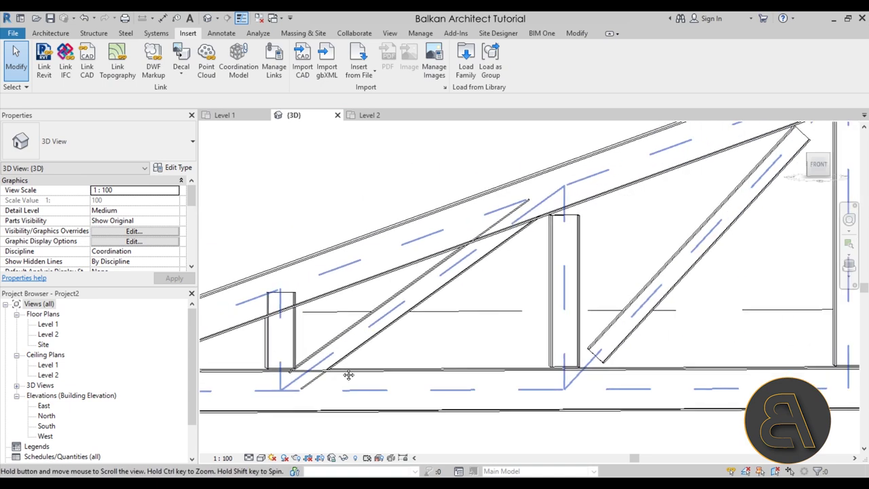
left_click(297, 334)
left_click(297, 333)
scroll(281, 301, "up", 2)
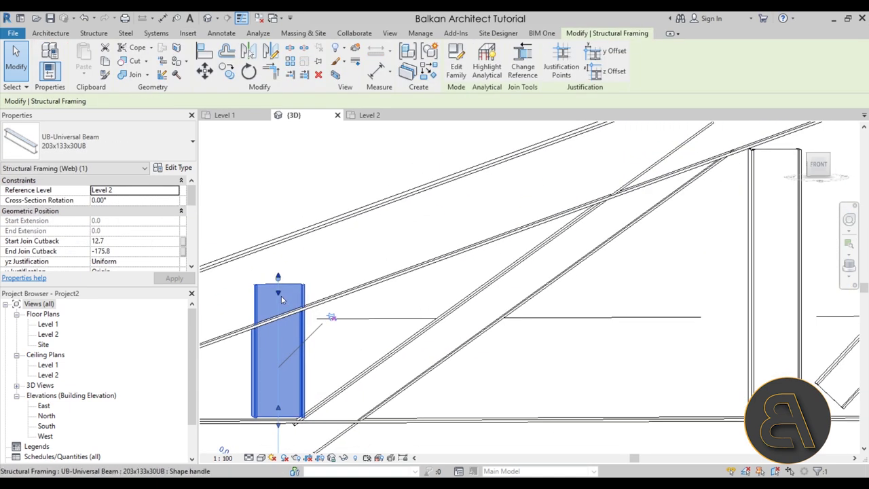
Extend the taller left vertical web upward into the top chord, to an End Join Cutback of about -104.
scroll(407, 340, "down", 3)
middle_click_drag(408, 339, 373, 361)
scroll(373, 361, "up", 3)
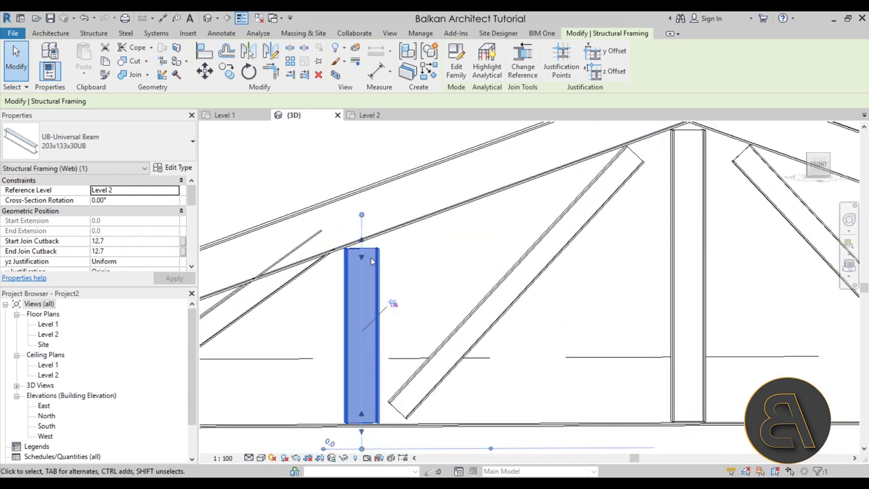
left_click_drag(364, 237, 363, 237)
Extend the inner left diagonal web into the top chord near the apex and its lower end into the bottom chord.
middle_click_drag(364, 237, 342, 243)
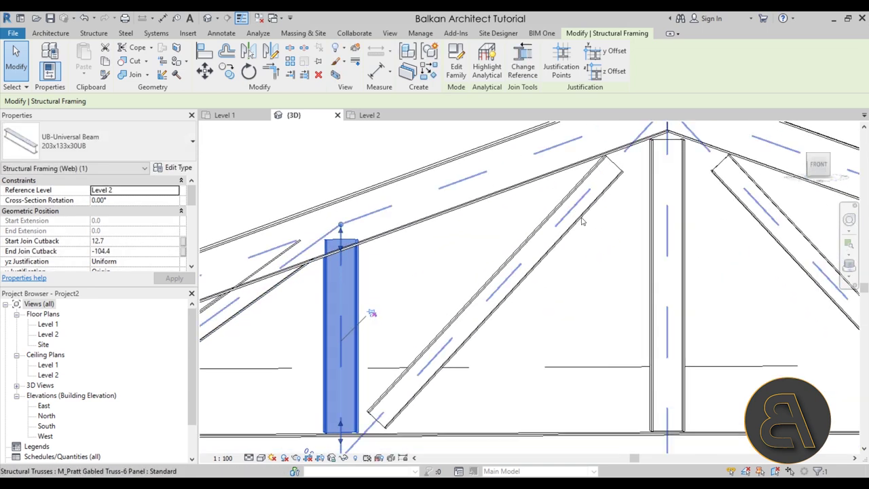
left_click(605, 184)
left_click_drag(611, 167, 645, 130)
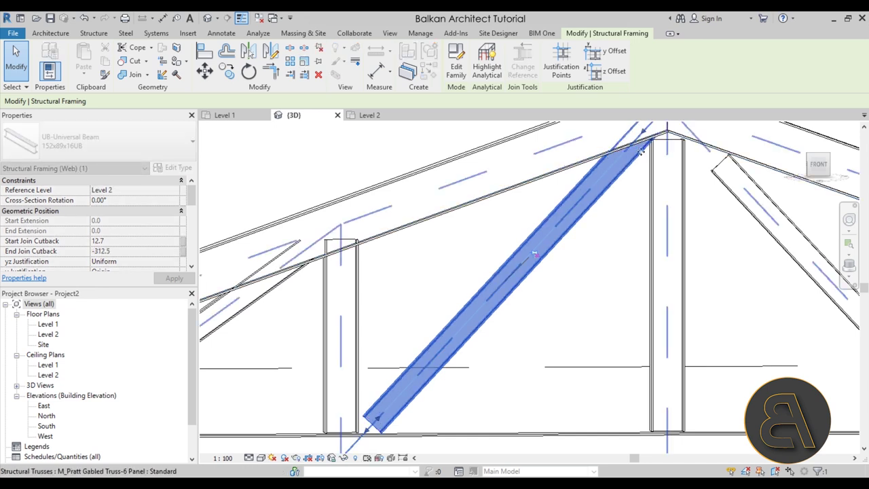
left_click_drag(392, 416, 354, 442)
Extend the central vertical web upward into the apex of the top chords, to an End Join Cutback of about -98.
middle_click_drag(598, 323, 500, 300)
left_click(526, 155)
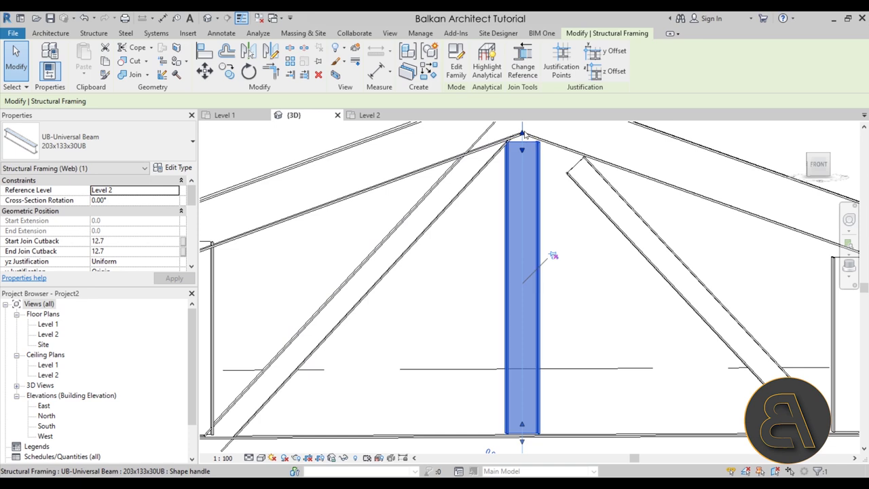
left_click_drag(523, 134, 521, 126)
Extend the inner right diagonal web at both ends into the chords, and the adjacent vertical upward to an End Join Cutback of about -149.
middle_click_drag(672, 275, 479, 281)
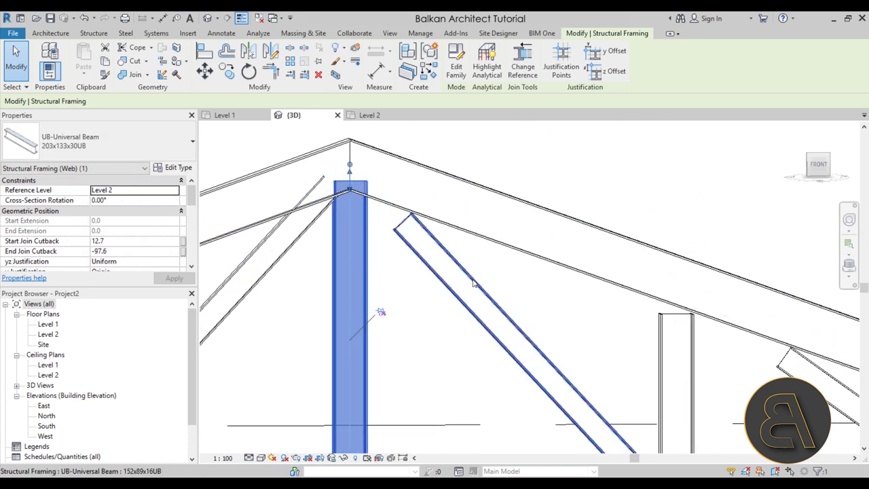
left_click(474, 284)
left_click_drag(409, 218, 366, 192)
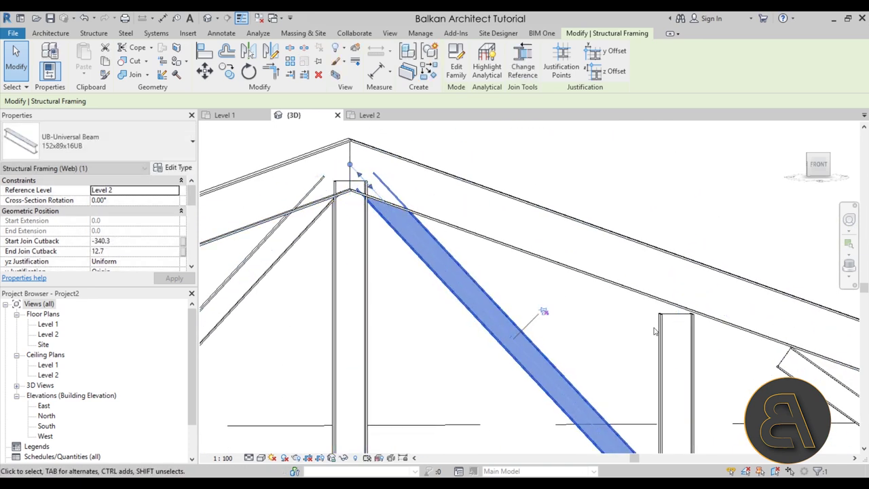
middle_click_drag(655, 331, 499, 229)
left_click_drag(493, 383, 505, 405)
left_click(498, 313)
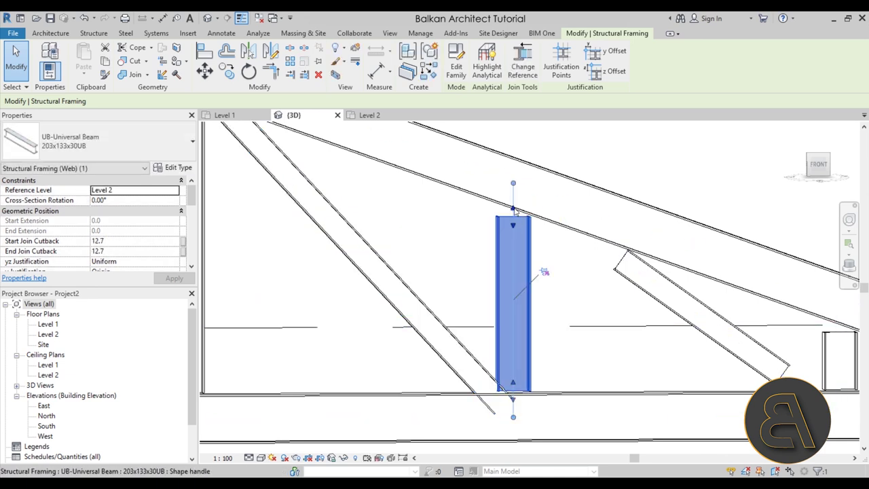
middle_click_drag(657, 384, 521, 367)
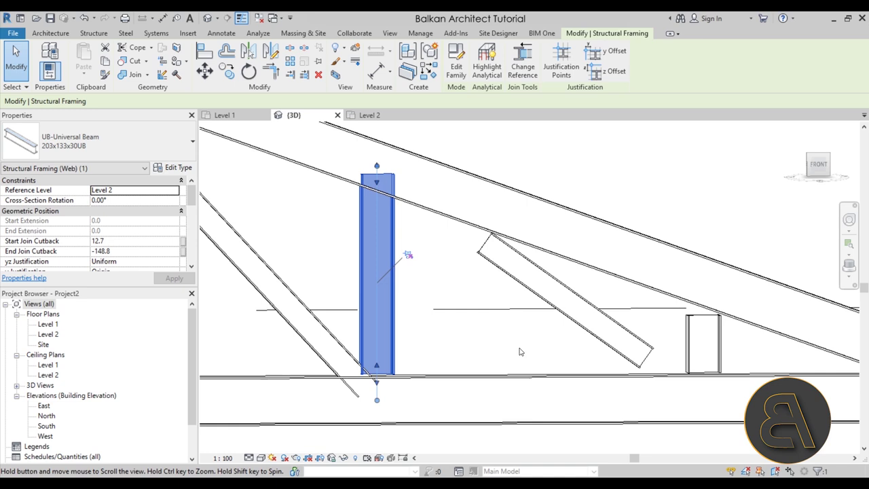
Extend the outer right diagonal web at both ends into the chords, and the short vertical beside it upward to an End Join Cutback of about -153.
left_click(526, 291)
left_click_drag(419, 199, 402, 187)
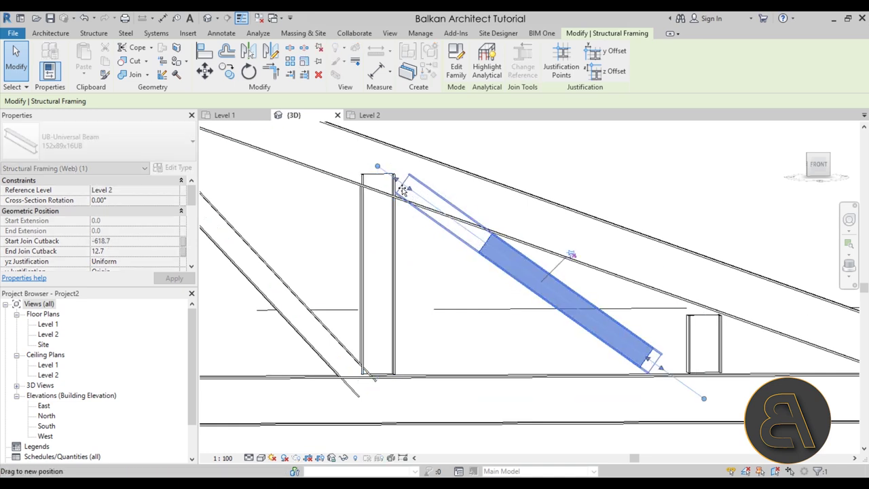
left_click_drag(658, 365, 689, 384)
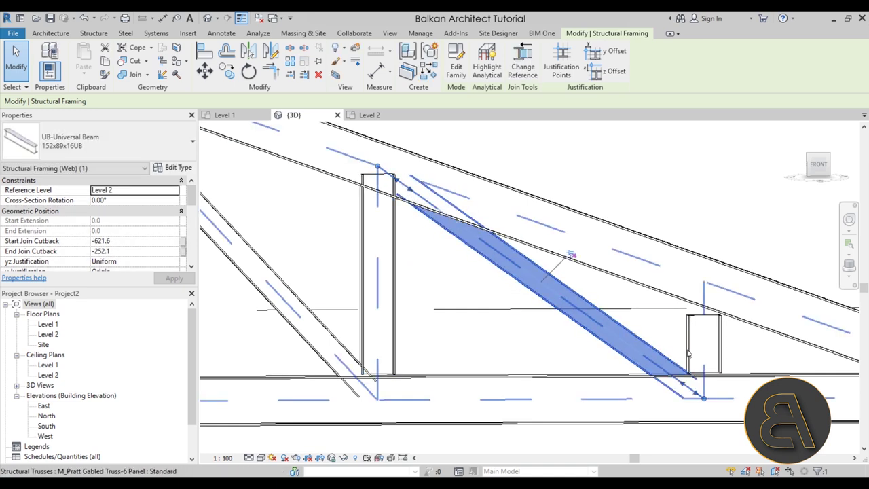
left_click(688, 354)
left_click_drag(704, 292, 703, 291)
scroll(627, 267, "down", 4)
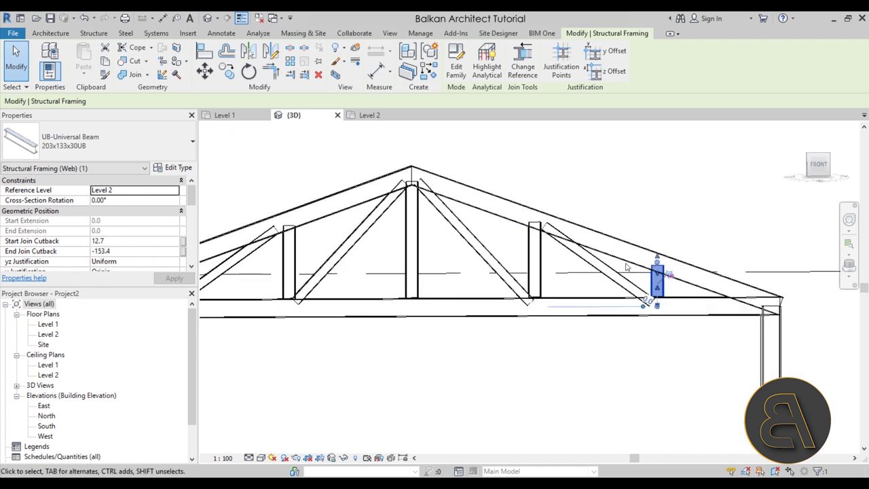
left_click(604, 203)
Cope the taller left vertical web against the left top chord.
middle_click_drag(397, 319, 447, 133, "shift")
middle_click_drag(515, 297, 477, 327)
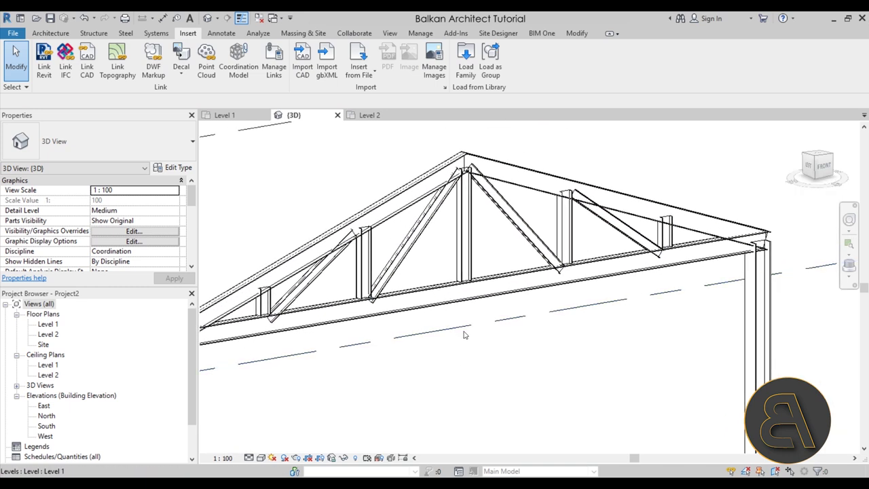
left_click(576, 33)
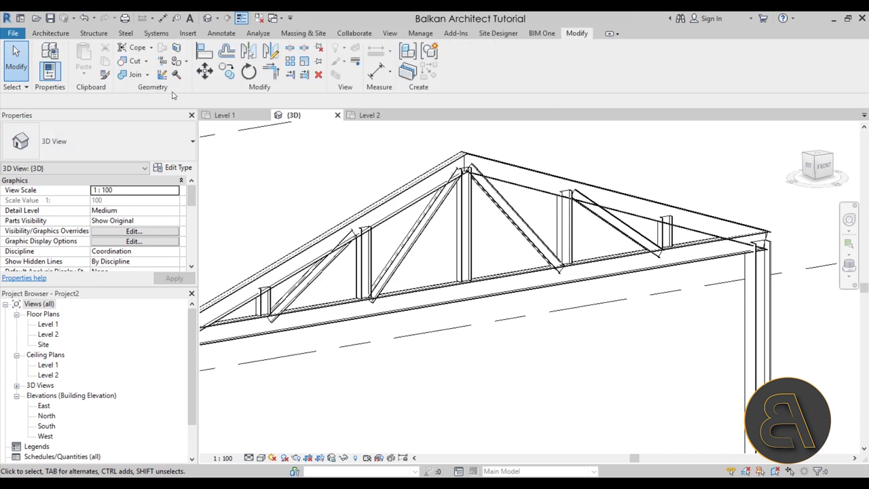
left_click(133, 51)
scroll(363, 255, "up", 3)
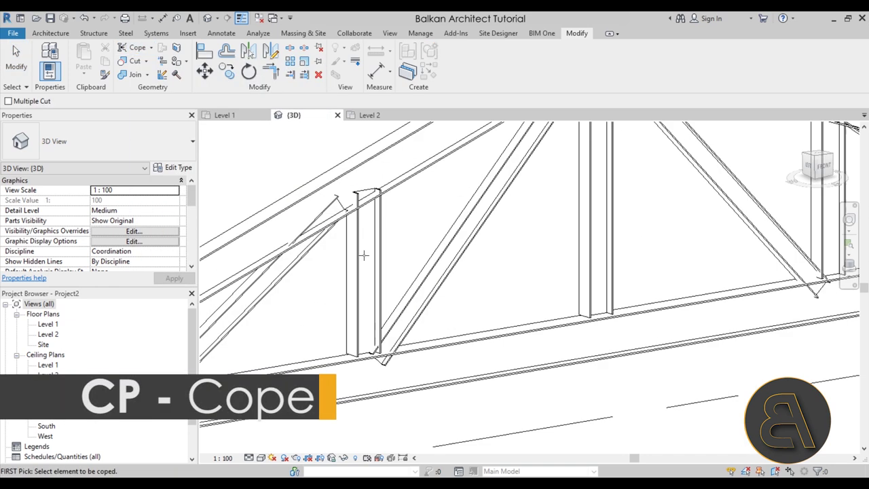
left_click(377, 241)
scroll(401, 234, "down", 2)
scroll(410, 241, "up", 2)
left_click(412, 212)
Cope the outer left diagonal web against the top and bottom chords, and the short left vertical web against the top chord.
scroll(412, 212, "down", 4)
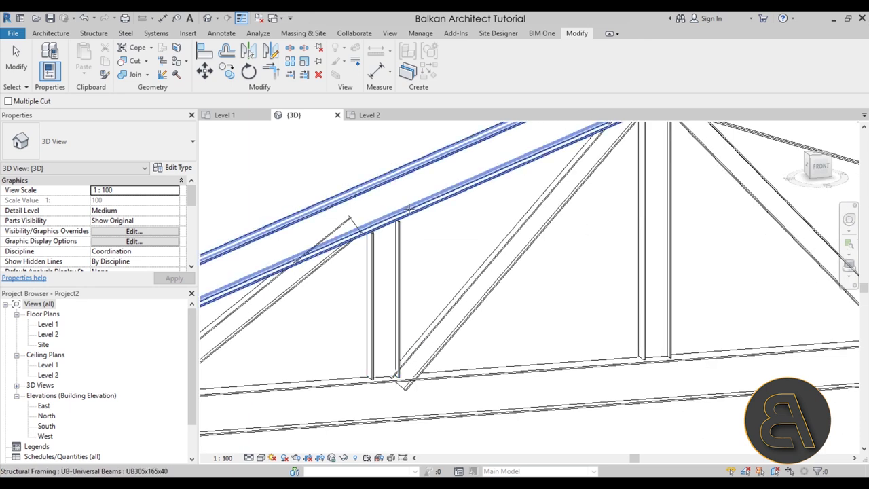
scroll(408, 249, "up", 4)
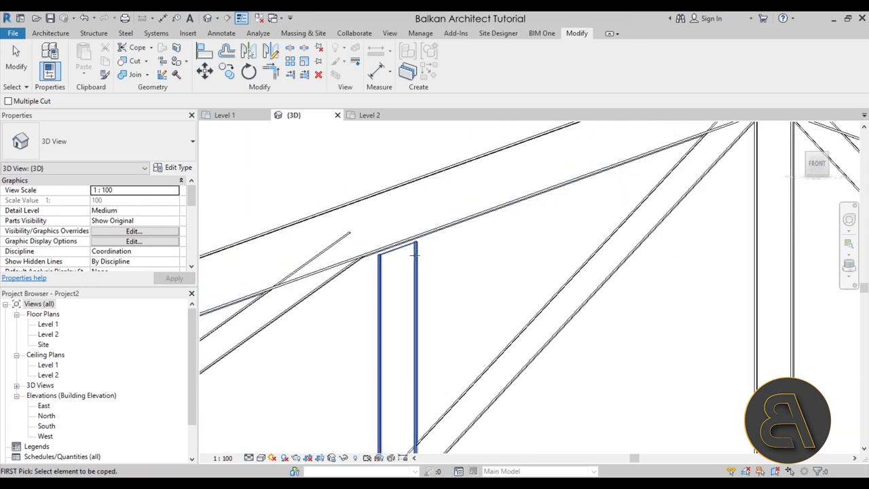
scroll(408, 252, "down", 3)
middle_click_drag(427, 288, 544, 217, "shift")
left_click(288, 305)
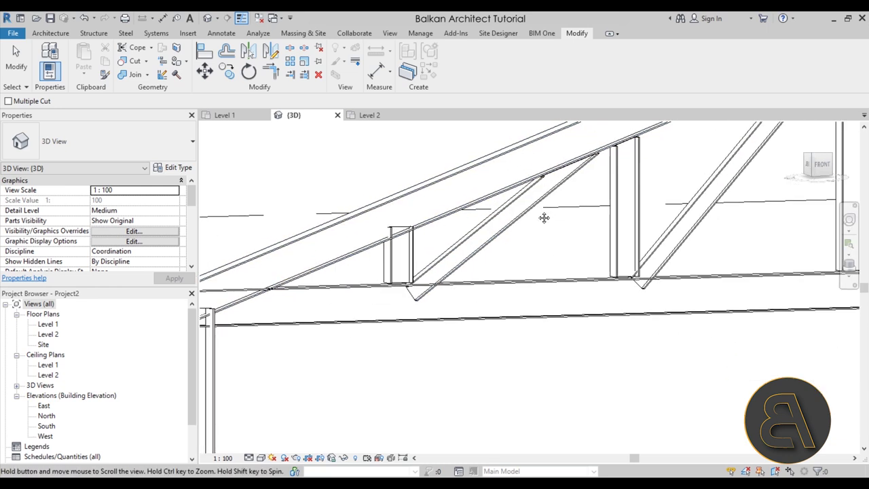
left_click(467, 279)
left_click(399, 255)
left_click(432, 228)
Cope the lower ends of the left and right top chords against the bottom chord above the columns.
scroll(463, 253, "down", 2)
scroll(329, 291, "up", 3)
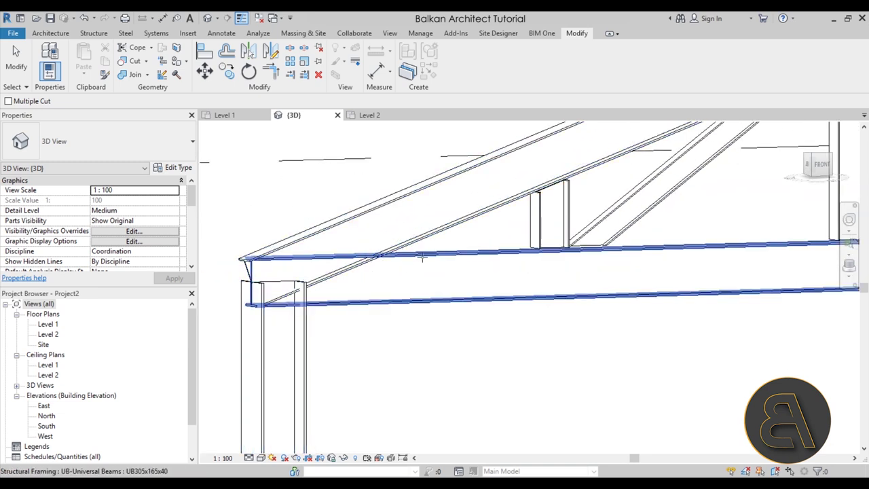
left_click(425, 243)
left_click(432, 256)
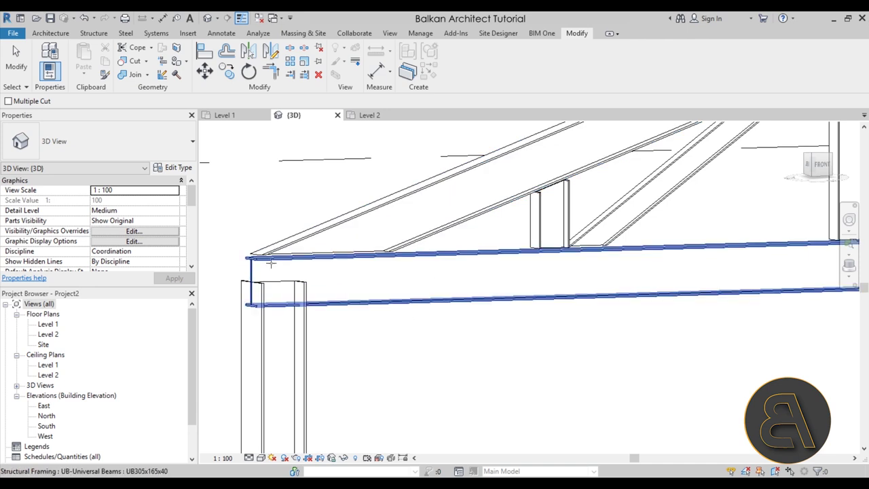
scroll(435, 258, "down", 3)
middle_click_drag(611, 272, 380, 271)
scroll(484, 268, "up", 2)
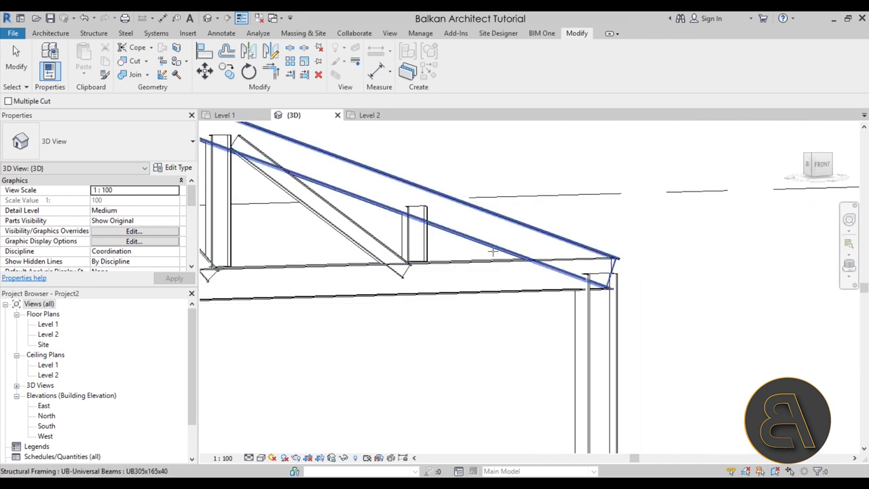
left_click(493, 256)
left_click(474, 263)
Cope the short right vertical web against the top chord, and the outer right diagonal web against the bottom and top chords.
scroll(406, 272, "up", 2)
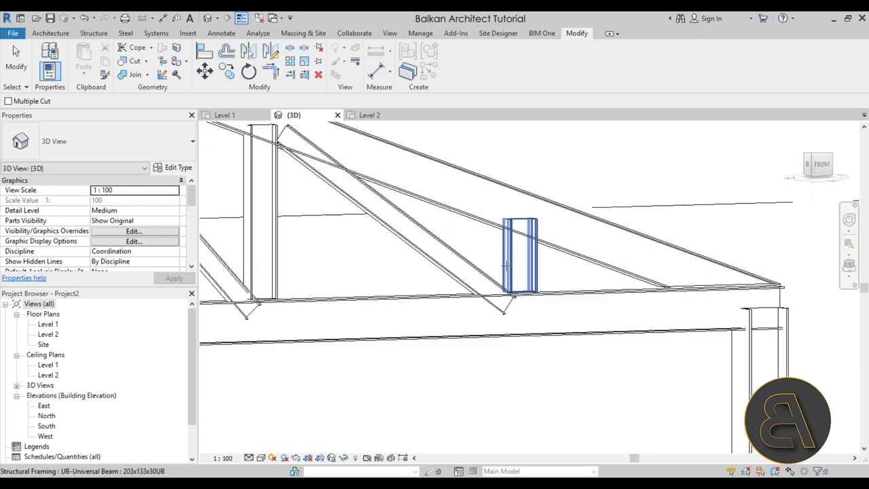
left_click(512, 269)
left_click(492, 237)
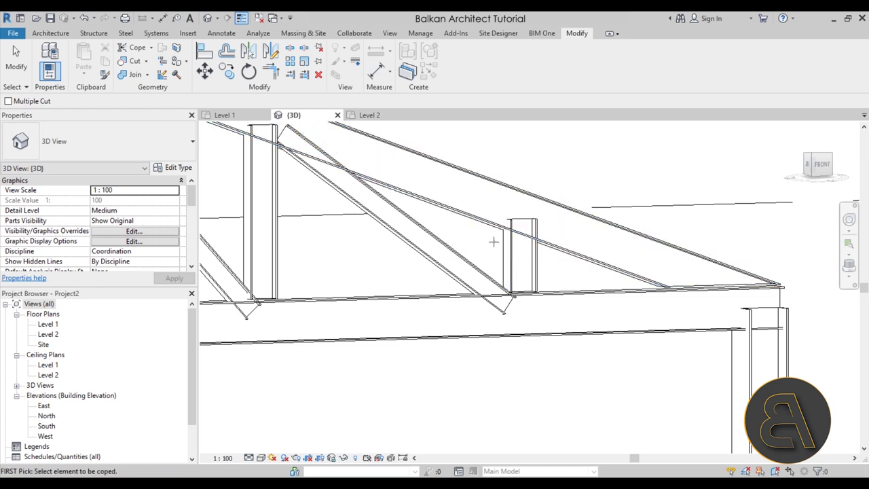
left_click(474, 266)
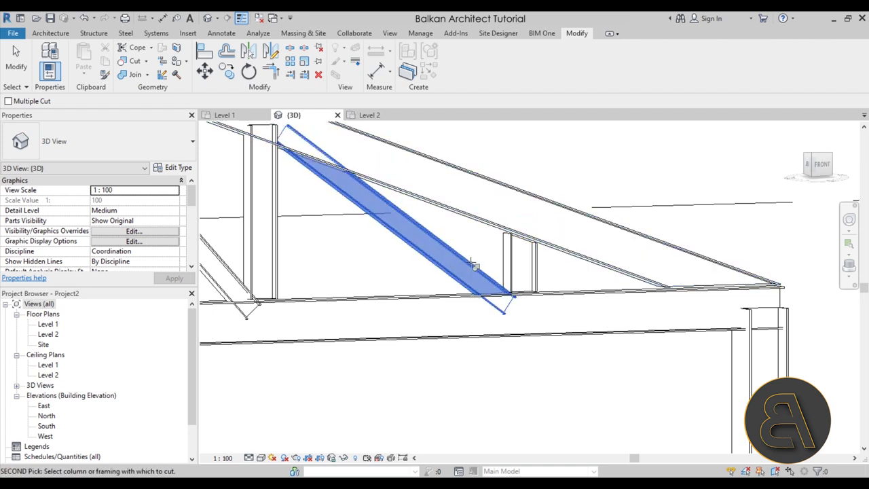
left_click(428, 299)
middle_click_drag(335, 194, 505, 252)
left_click(511, 246)
left_click(544, 238)
Cope the taller right vertical web against the top chord, and the inner right diagonal web against the bottom and top chords.
left_click(429, 235)
left_click(440, 200)
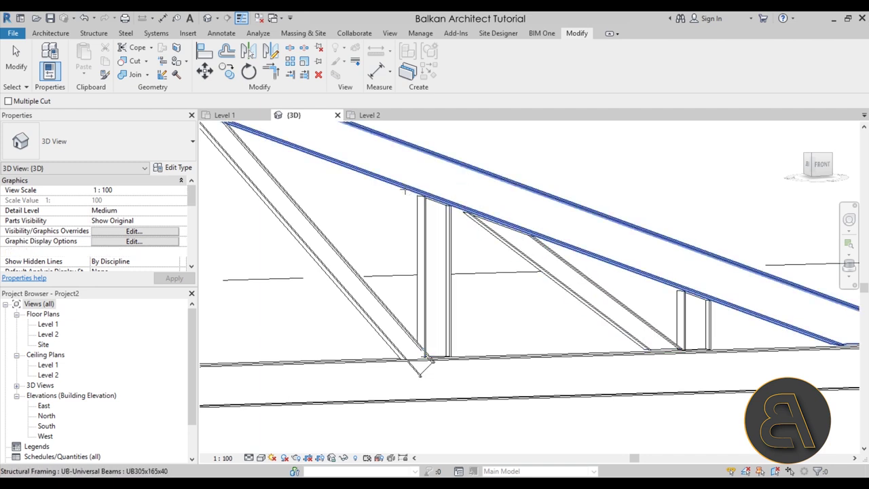
left_click(384, 311)
left_click(350, 361)
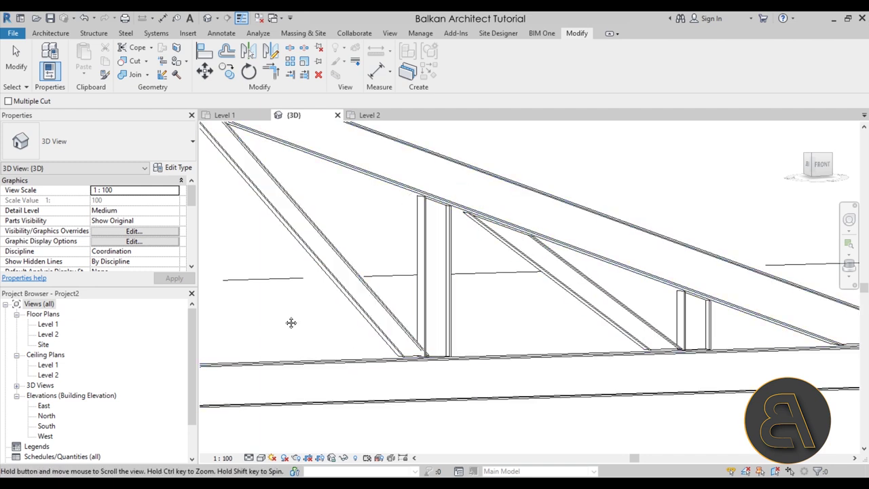
middle_click_drag(292, 322, 536, 204)
left_click(535, 203)
left_click(531, 174)
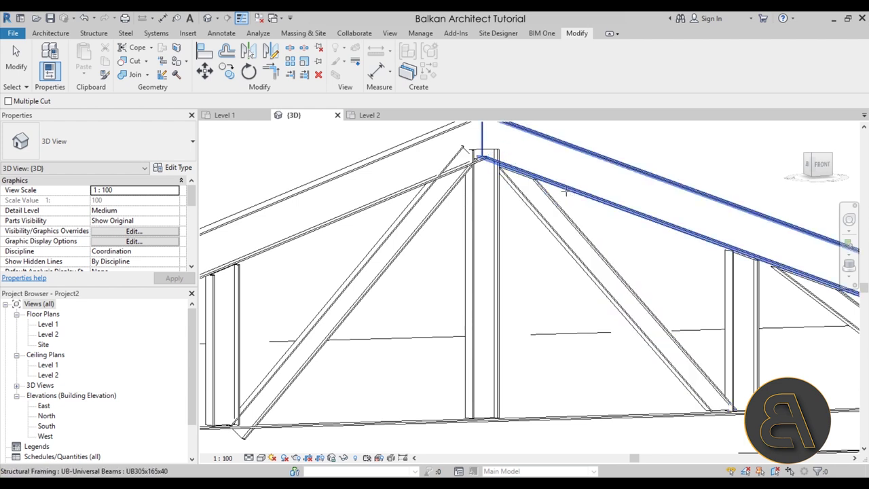
Cope the inner left diagonal web against the left top chord, and the central vertical web against both top chords at the apex.
left_click(446, 199)
left_click(403, 195)
left_click(475, 214)
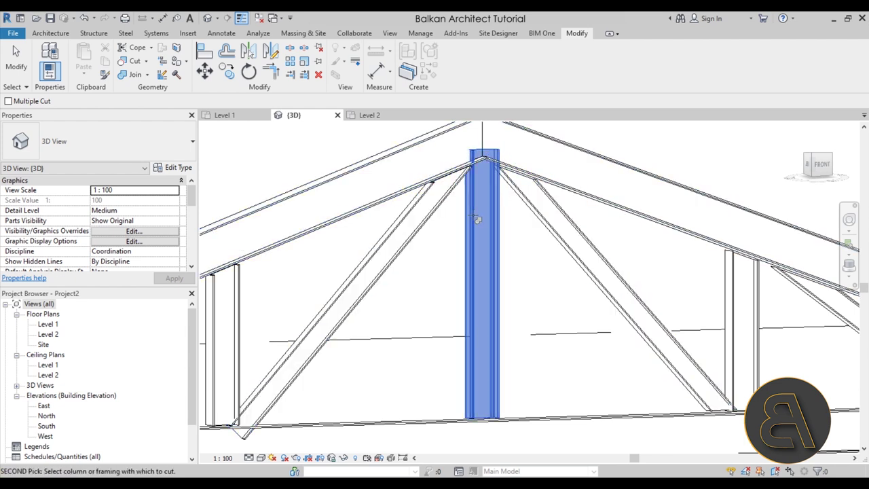
left_click(387, 204)
left_click(475, 218)
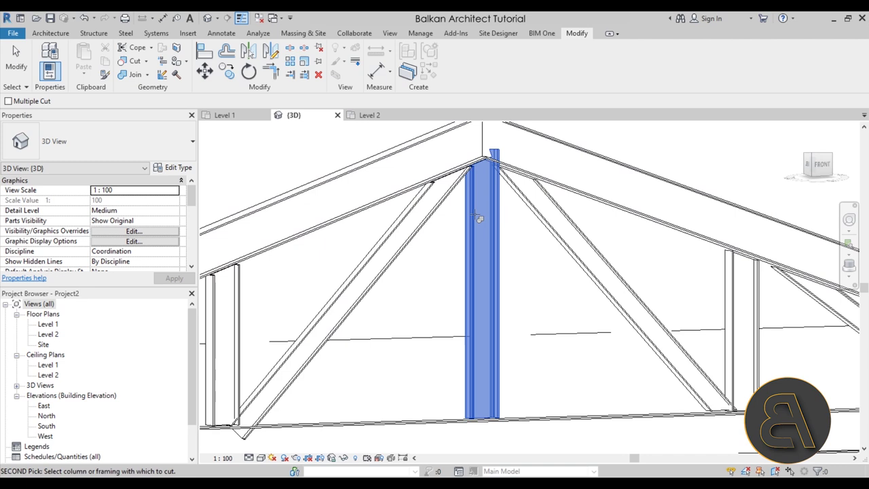
left_click(561, 189)
Cope the lower end of the inner left diagonal web against the bottom chord.
middle_click_drag(545, 222, 594, 265, "shift")
scroll(462, 227, "down", 4)
middle_click_drag(462, 227, 543, 294, "shift")
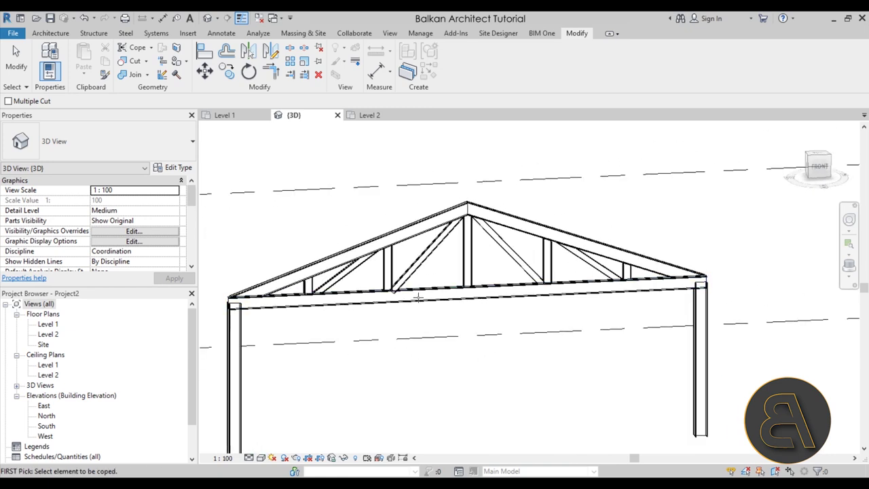
scroll(408, 288, "up", 5)
left_click(407, 285)
left_click(401, 258)
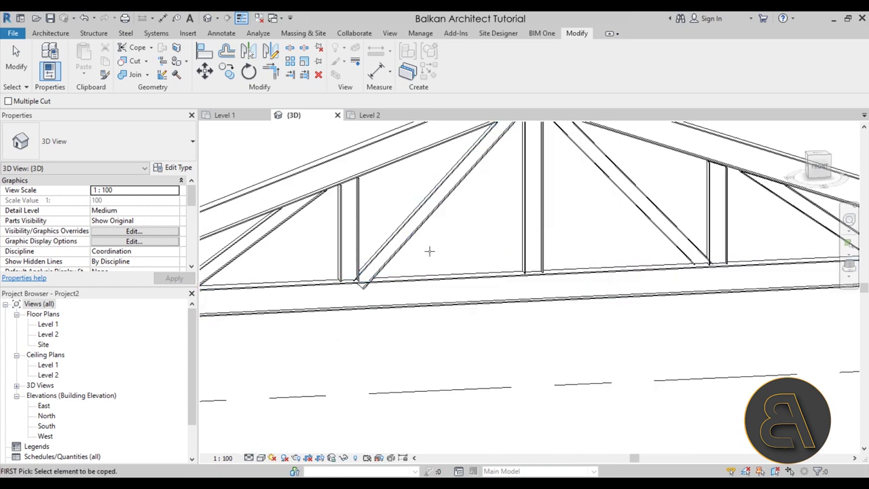
Cope the lower end of the inner right diagonal web against the adjacent taller right vertical web.
scroll(446, 251, "down", 5)
scroll(435, 272, "up", 5)
scroll(410, 262, "up", 3)
scroll(359, 262, "down", 5)
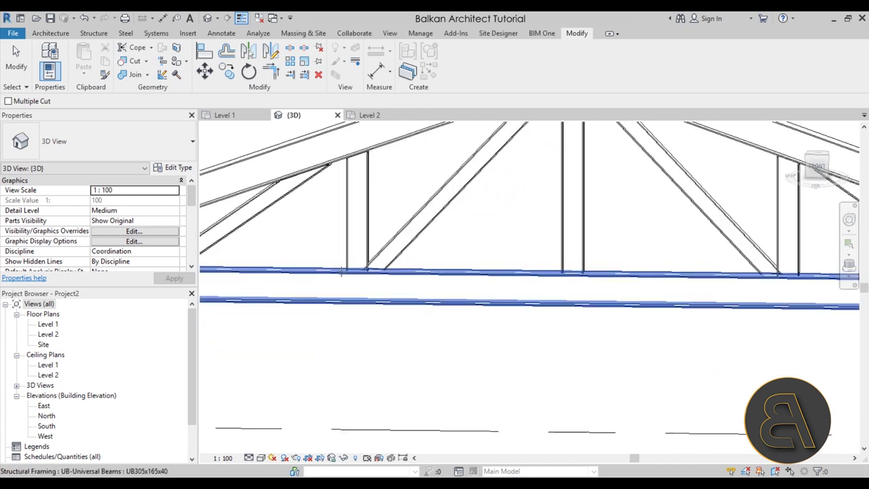
scroll(669, 266, "up", 3)
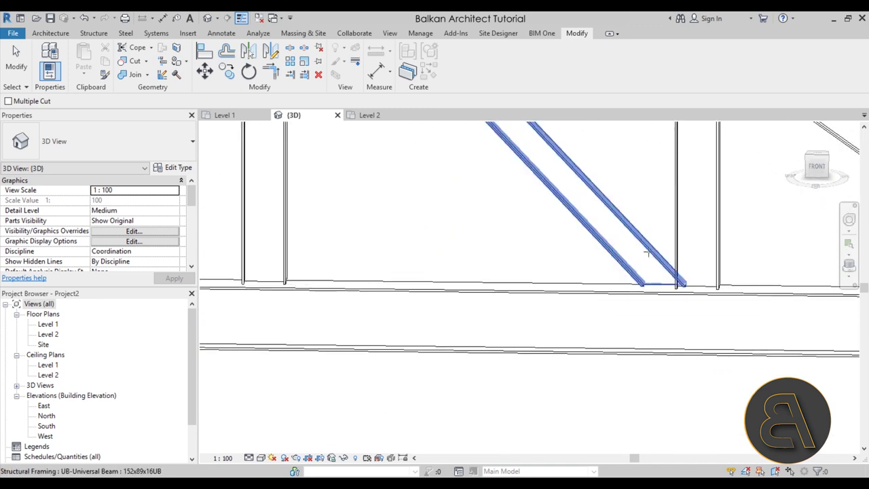
left_click(648, 252)
left_click(679, 232)
Cope the taller left vertical web against the inner left diagonal web where they overlap at the bottom chord.
scroll(679, 233, "down", 3)
middle_click_drag(679, 233, 398, 272)
scroll(379, 265, "up", 3)
left_click(379, 265)
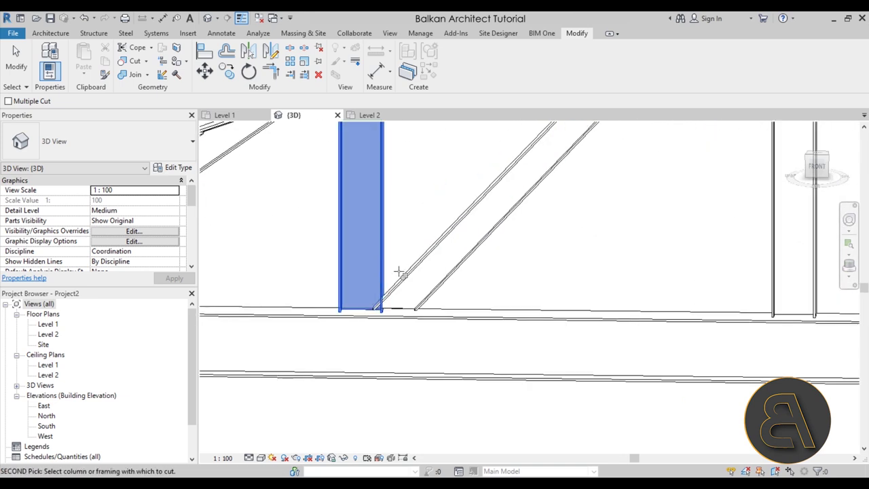
middle_click_drag(387, 265, 474, 288, "shift")
scroll(474, 288, "down", 5)
middle_click_drag(501, 320, 512, 333, "shift")
left_click(27, 72)
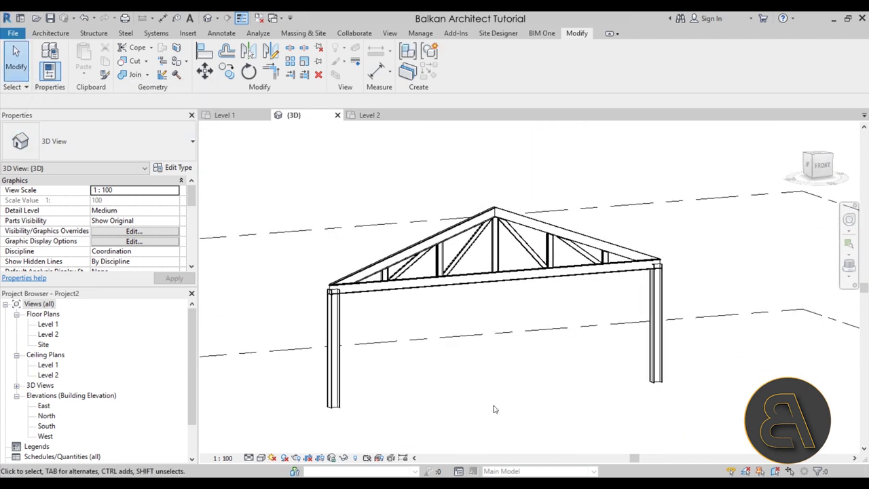
Set the 3D view's visual style to Realistic, inspect the truss connections, and select the whole truss.
left_click(261, 458)
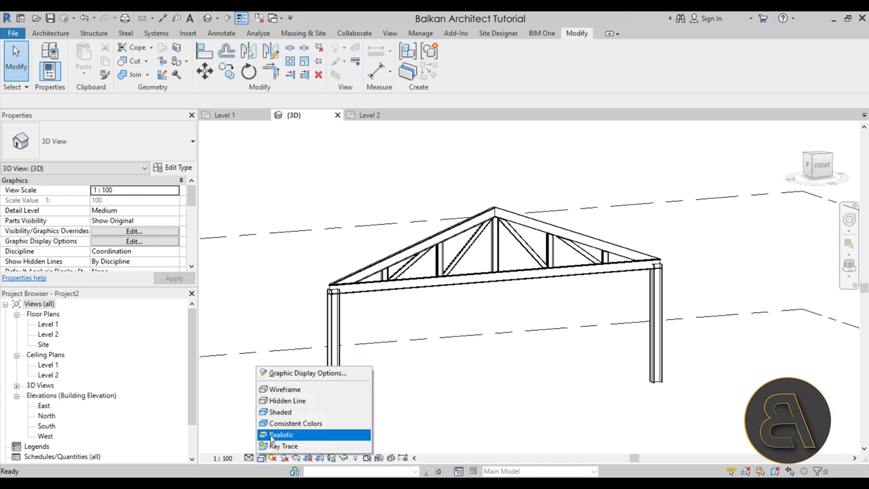
left_click(281, 435)
scroll(343, 284, "up", 4)
scroll(343, 289, "up", 2)
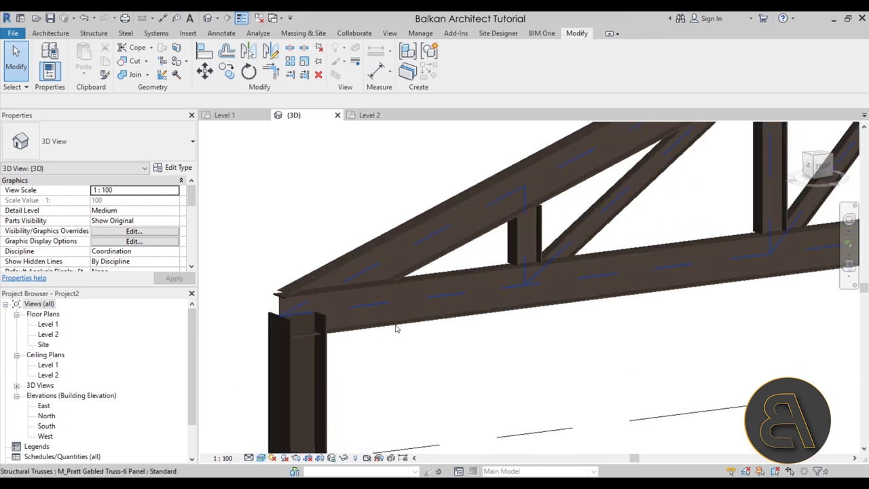
scroll(398, 326, "up", 2)
scroll(342, 324, "down", 7)
middle_click_drag(364, 329, 602, 369, "shift")
scroll(505, 317, "up", 3)
scroll(505, 317, "down", 3)
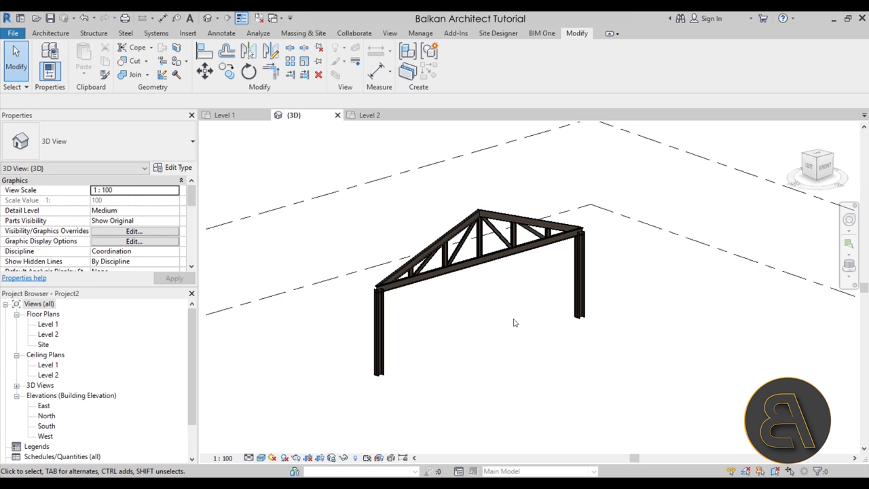
left_click(435, 261)
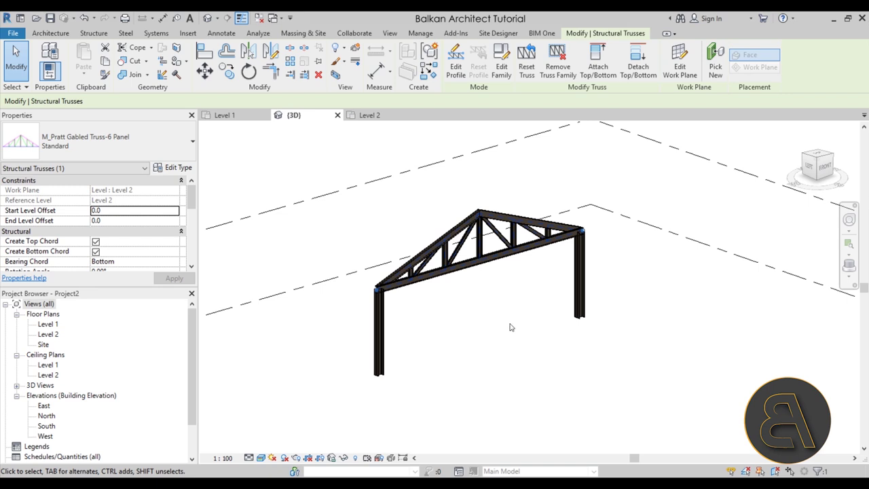